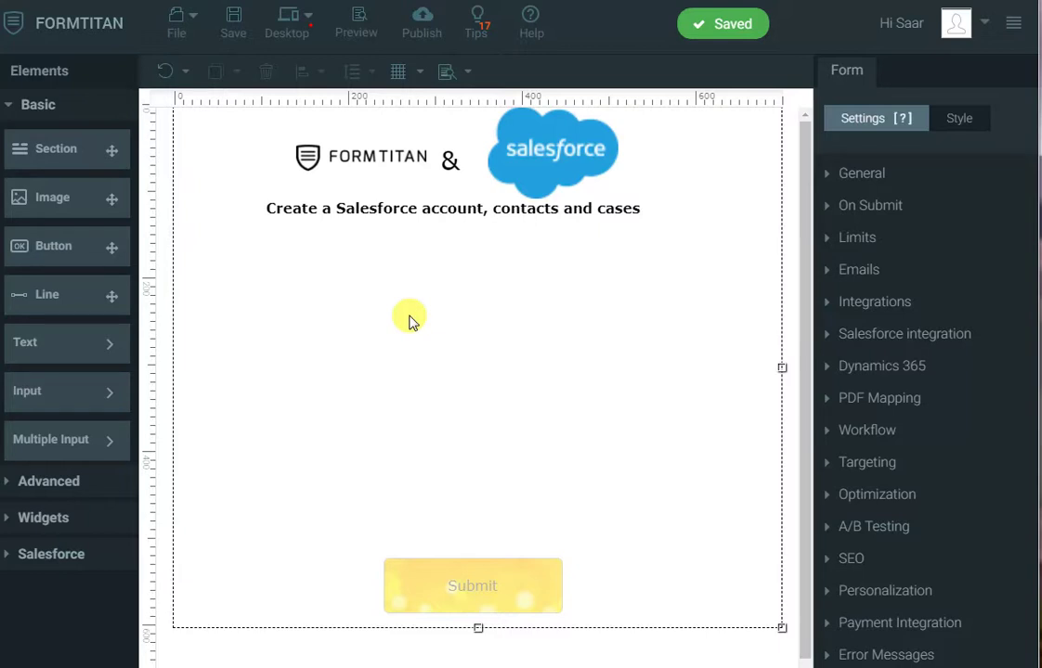
- Drop a Textbox labelled 'Account Name' under the heading, then a full-width Section below it
left_click(97, 394)
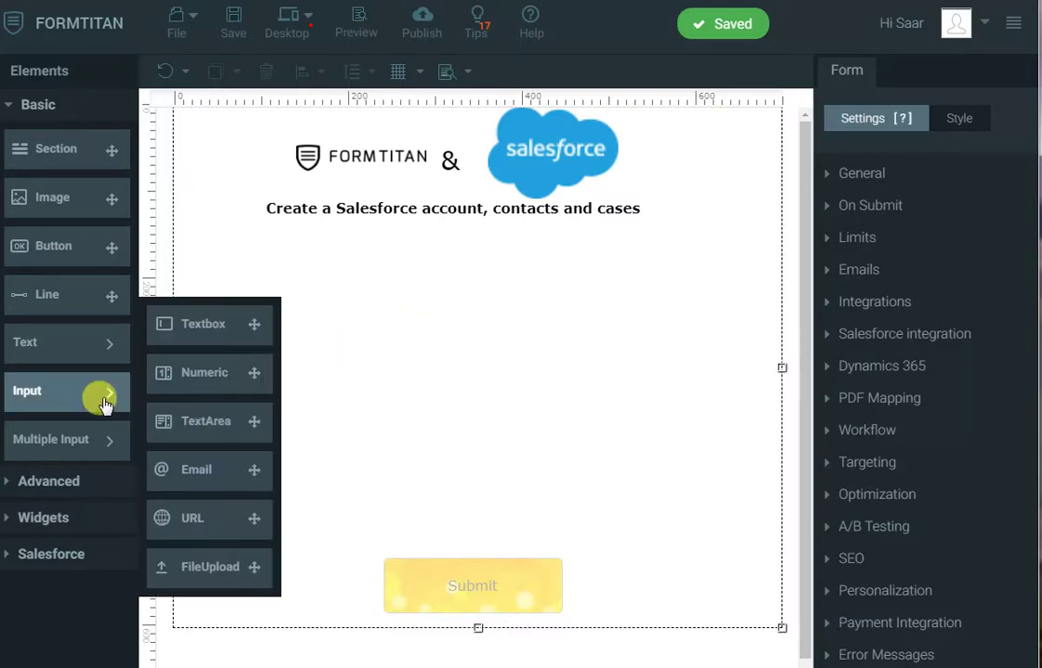
left_click_drag(304, 327, 256, 239)
double_click(203, 225)
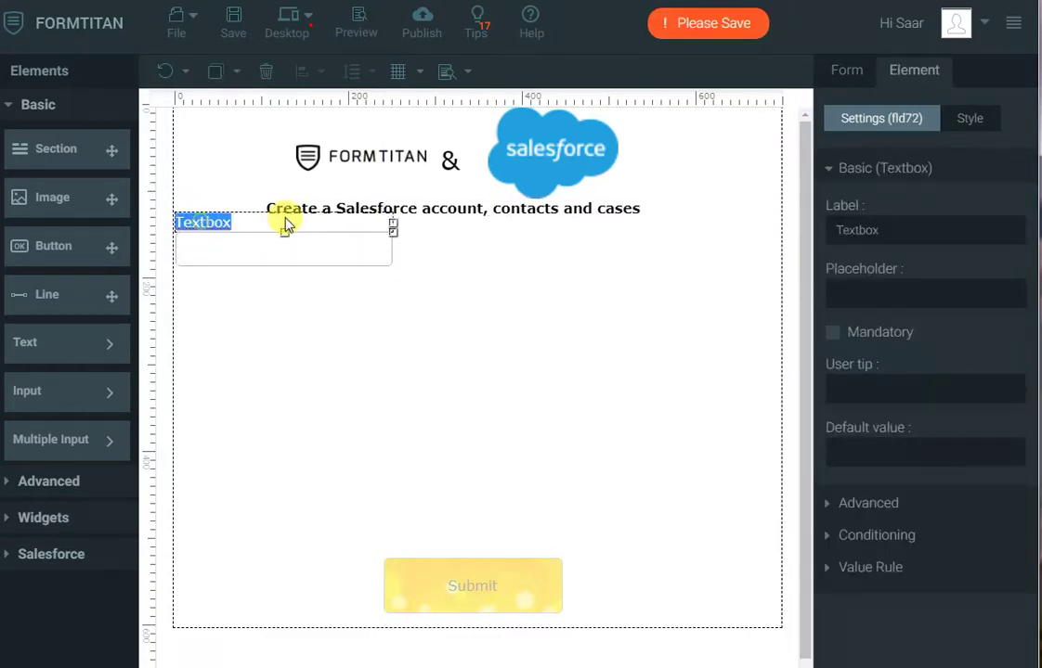
type("Account ")
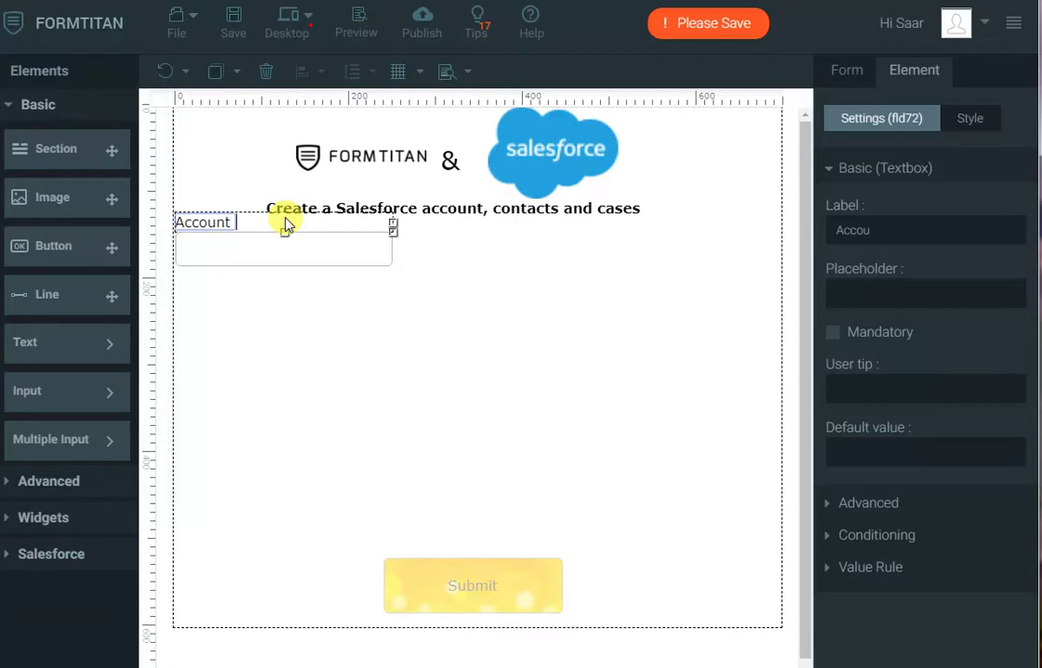
type("Name")
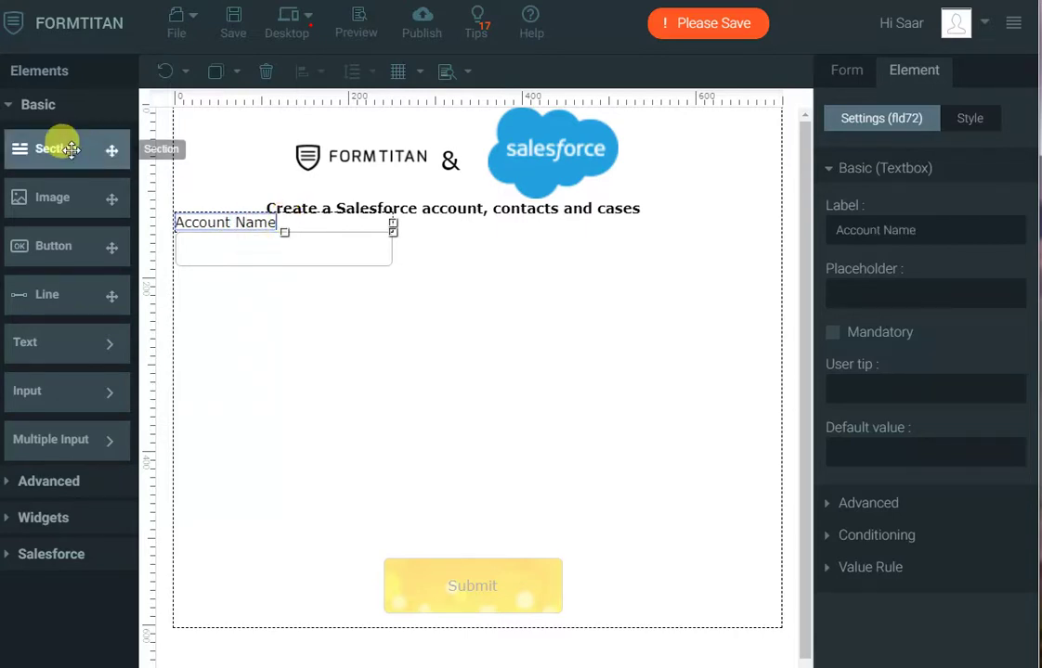
left_click_drag(71, 150, 246, 308)
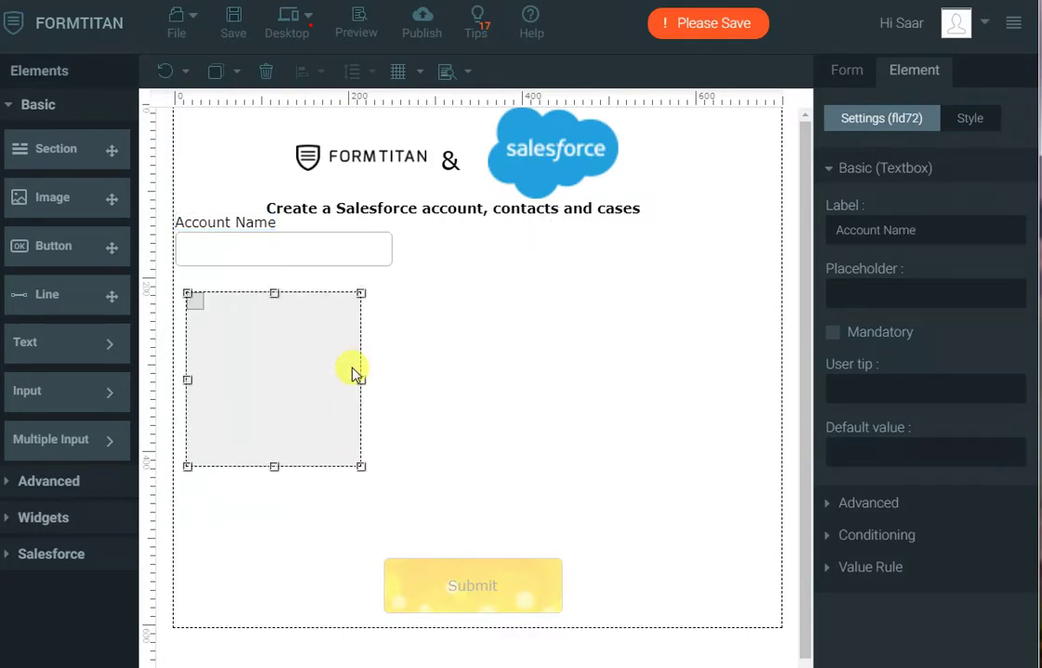
left_click_drag(359, 378, 745, 378)
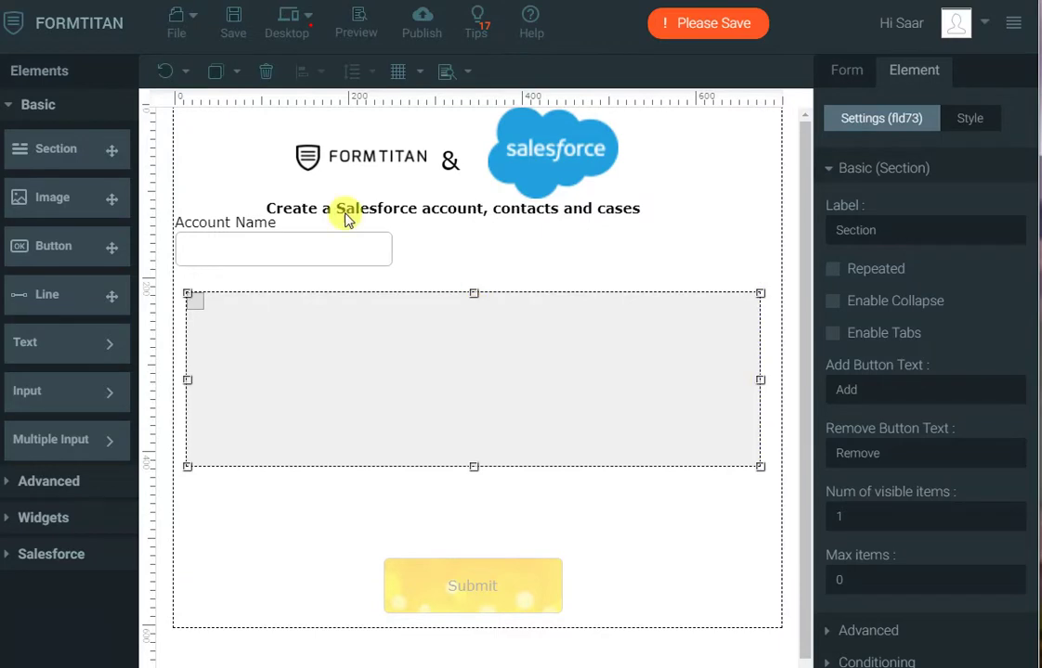
- Place a Full Name field and an Email field in the section, plus a resized nested Section beside Email
left_click(94, 489)
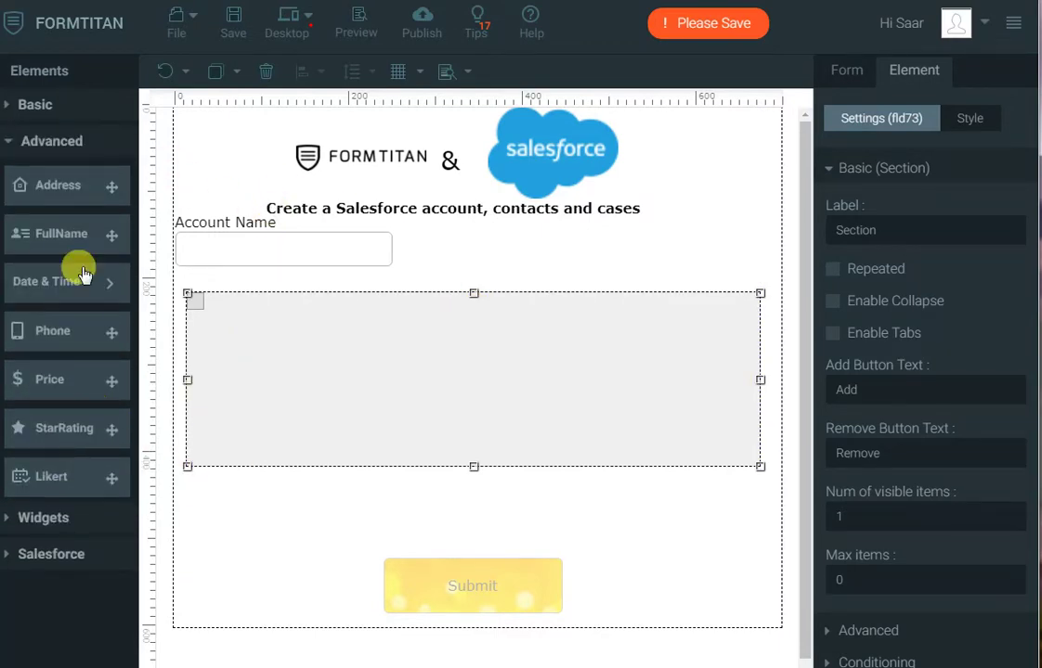
left_click_drag(58, 230, 263, 314)
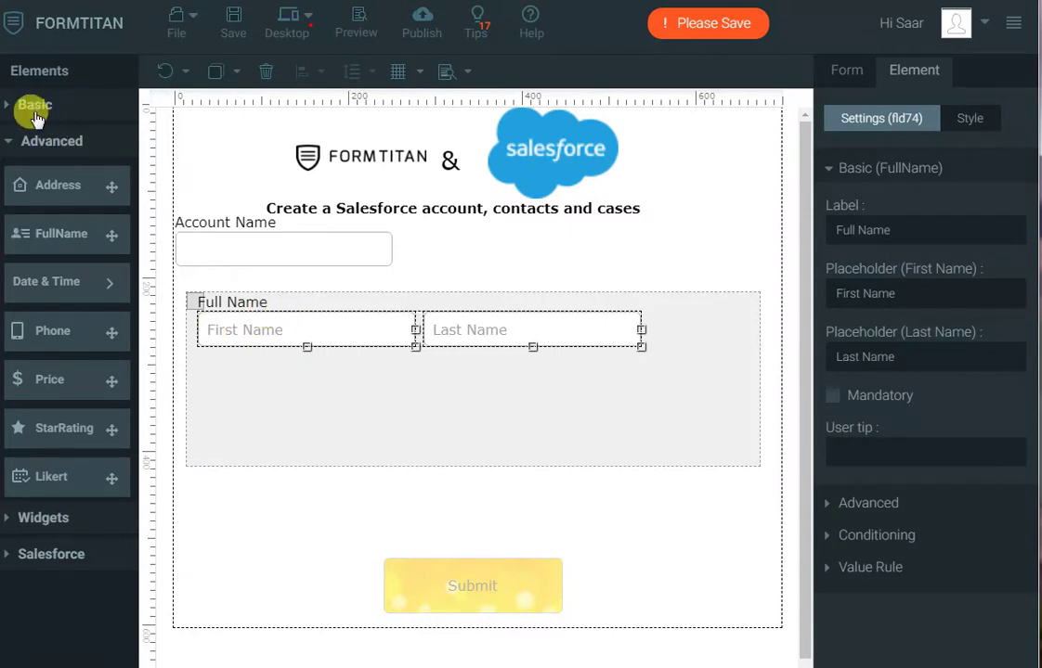
left_click(35, 108)
mouse_move(88, 397)
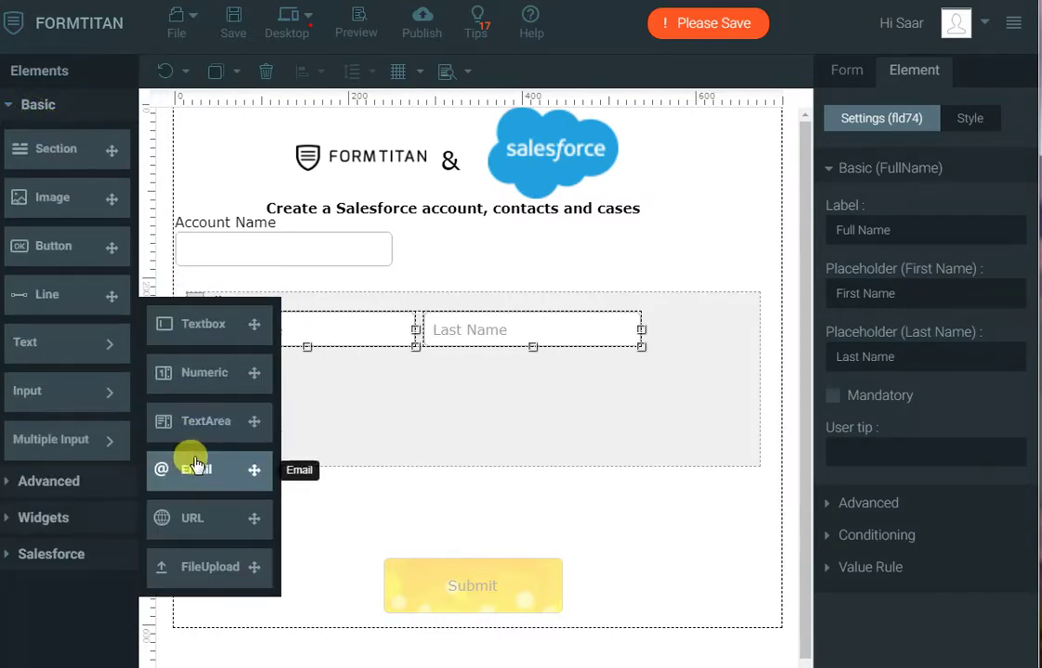
left_click_drag(195, 465, 243, 367)
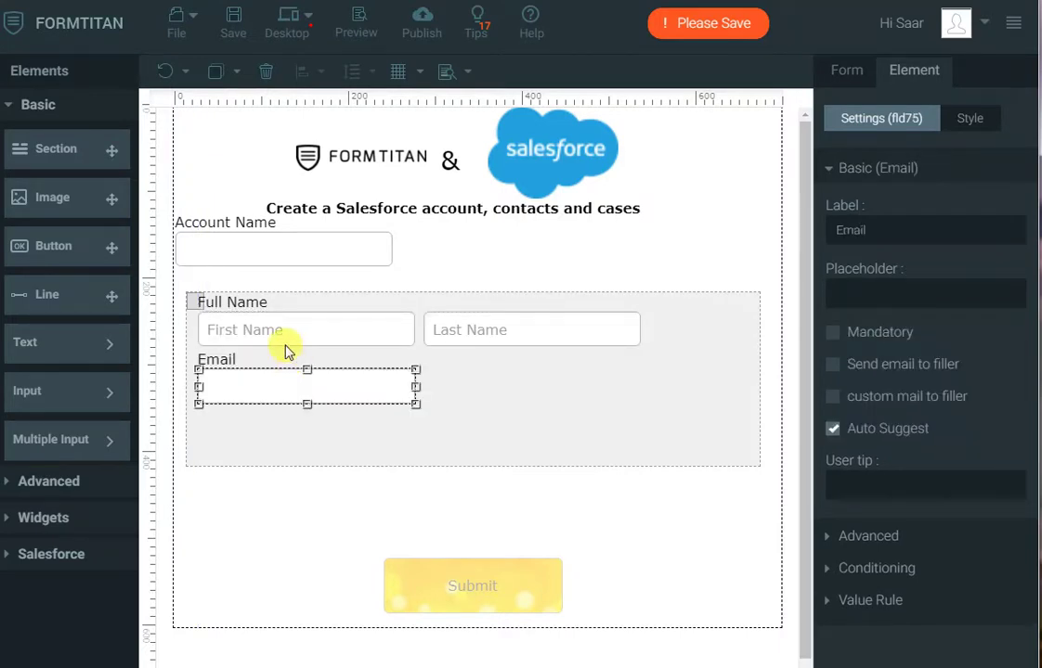
left_click_drag(84, 158, 522, 394)
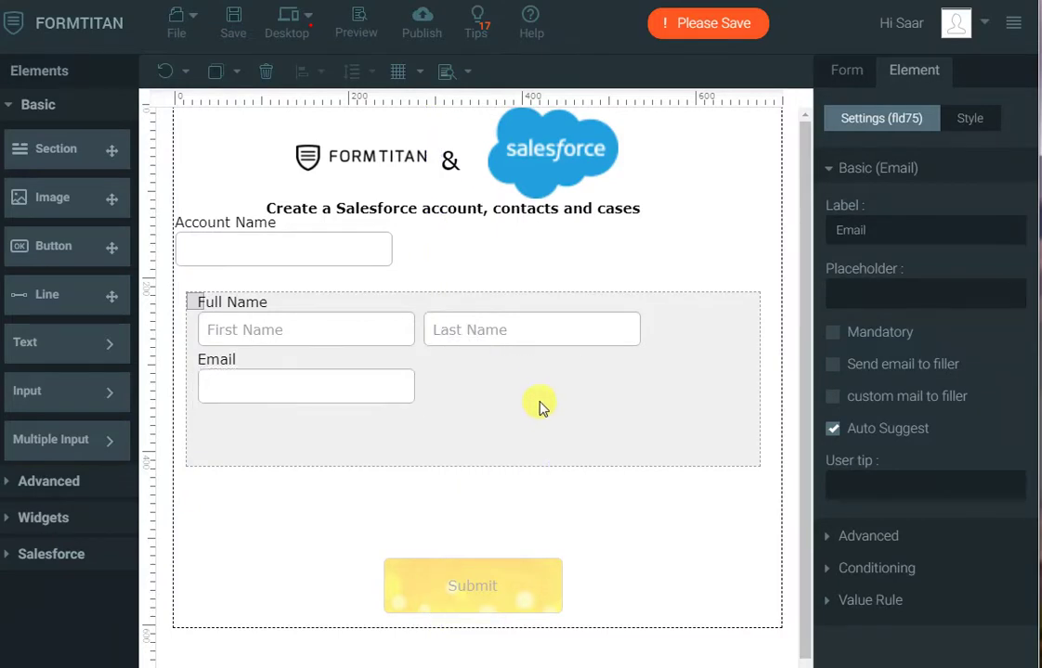
left_click_drag(616, 528, 744, 451)
- Drop a Textbox into the nested section and label it 'Subject'
mouse_move(70, 390)
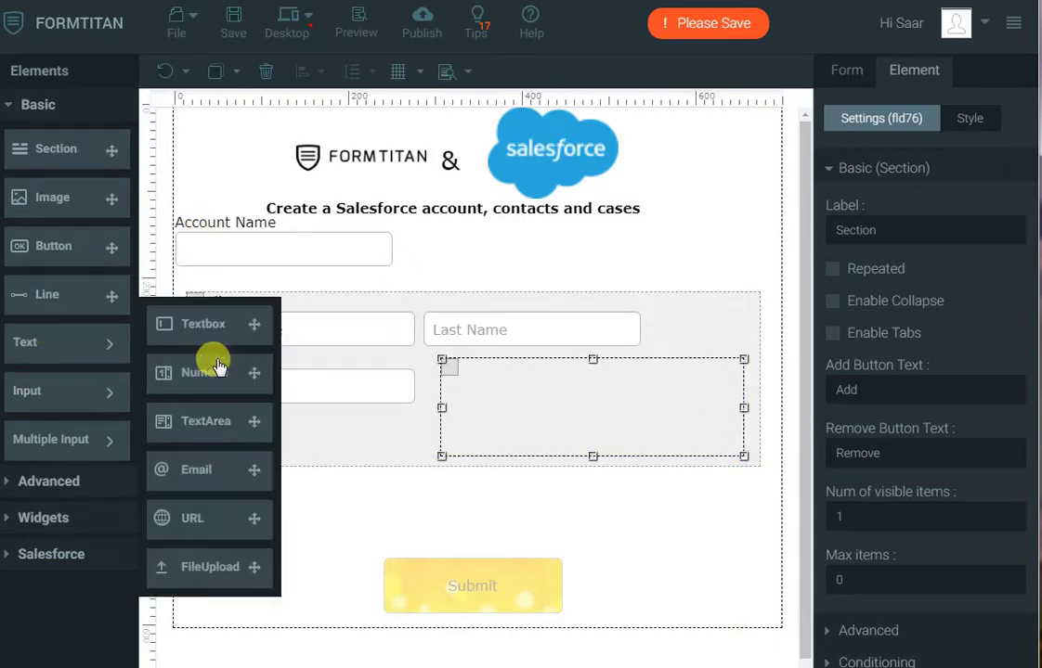
left_click_drag(266, 327, 494, 377)
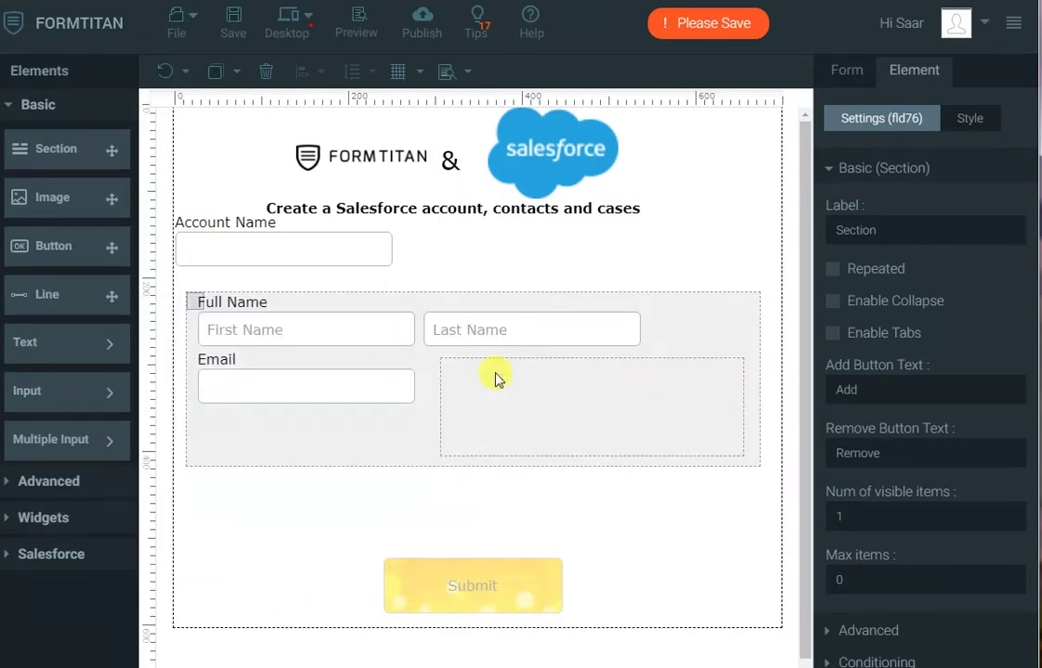
double_click(489, 367)
type("S")
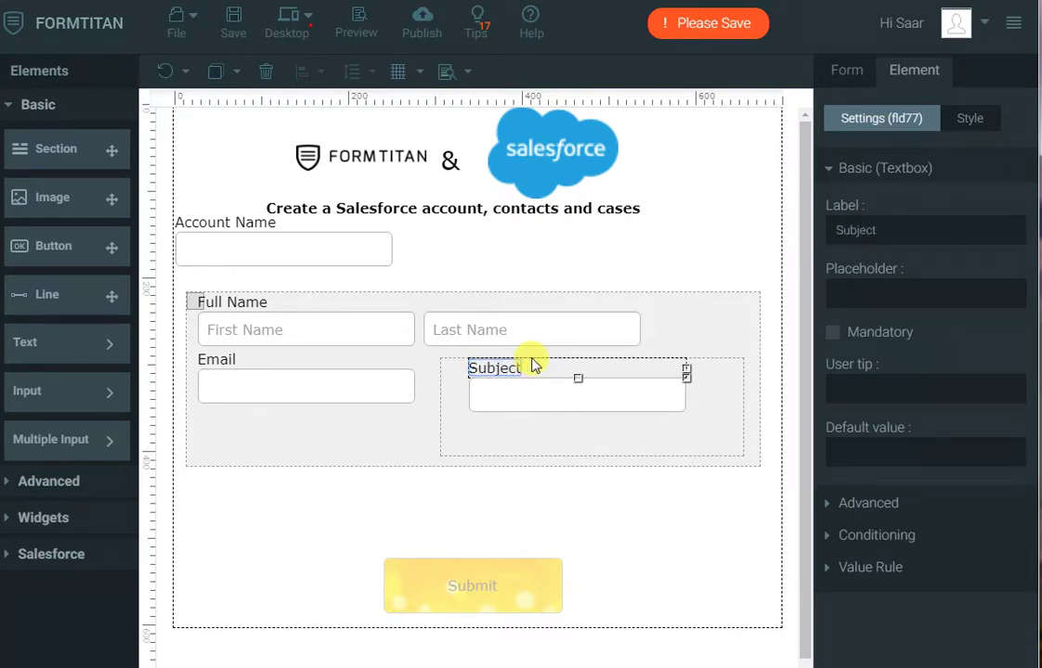
type("ubject")
left_click(724, 309)
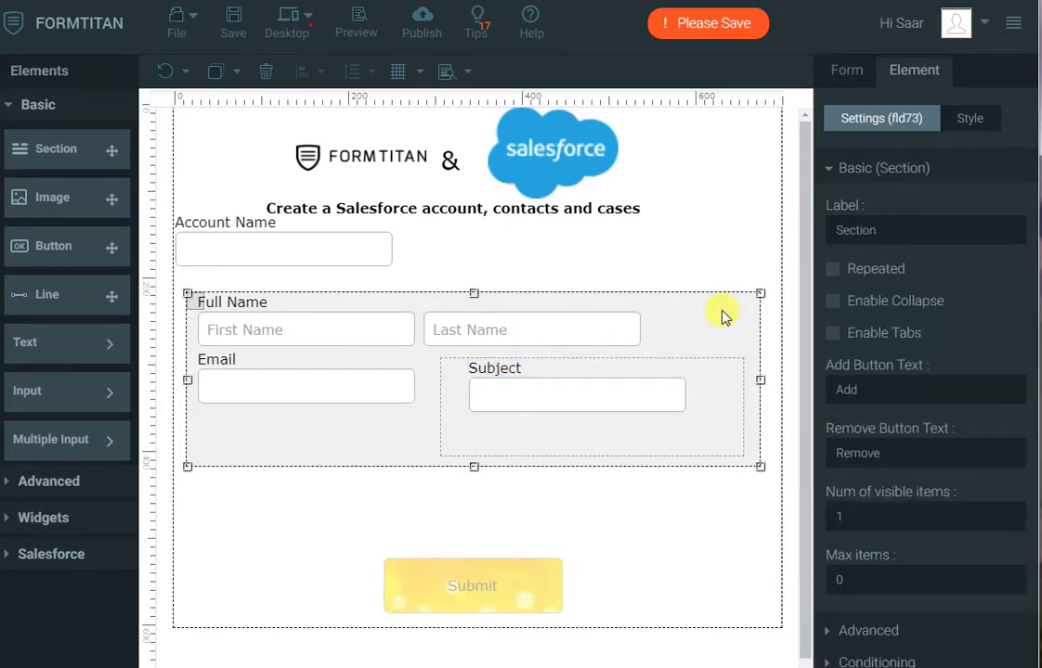
- Tick Repeated on the contact section with Max items 3, and on the Subject section with Max items 4
left_click(835, 269)
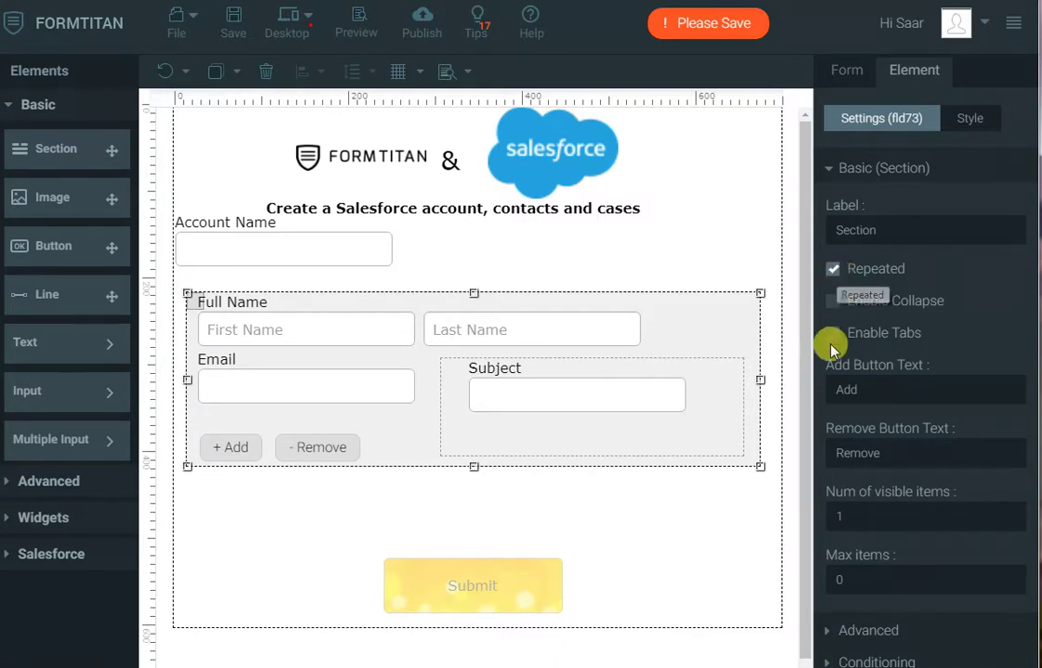
left_click(867, 579)
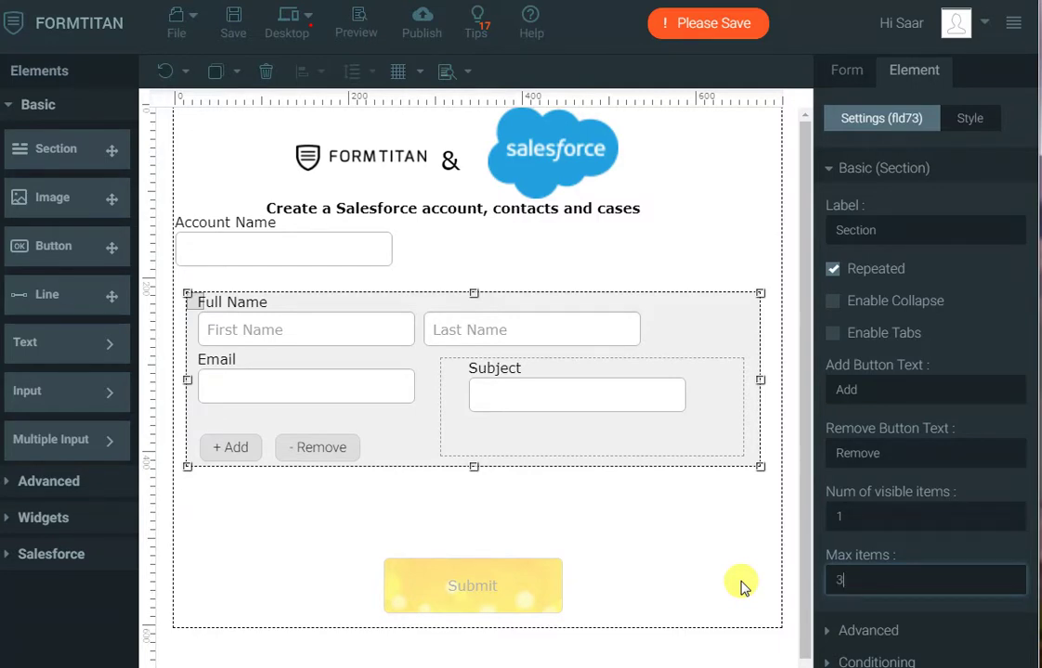
left_click(701, 383)
left_click(832, 269)
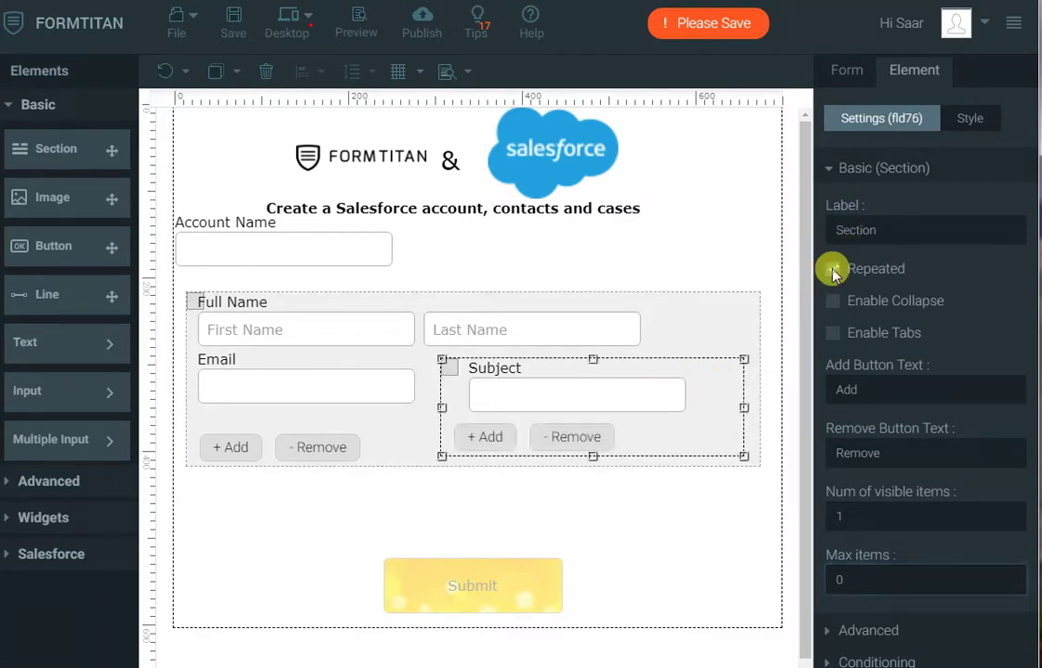
left_click(894, 579)
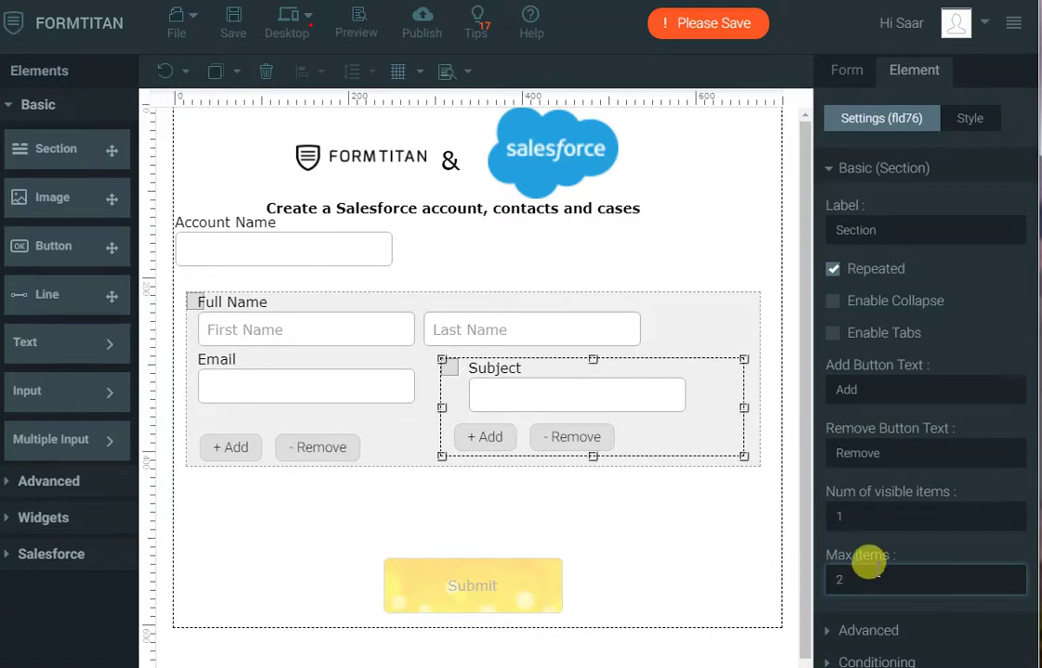
left_click(868, 561)
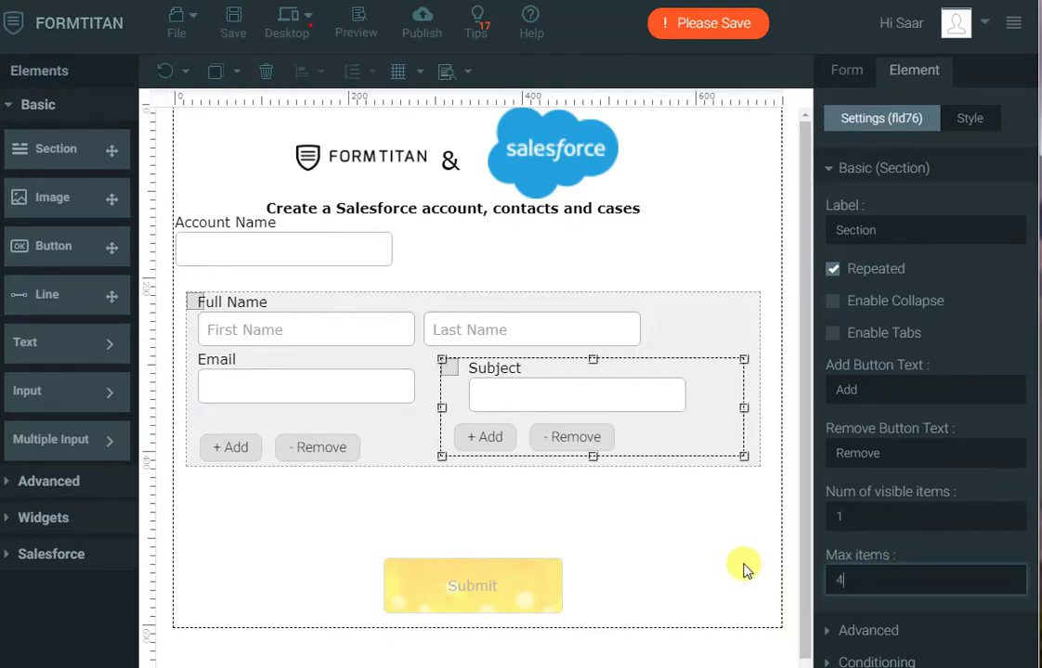
left_click(734, 565)
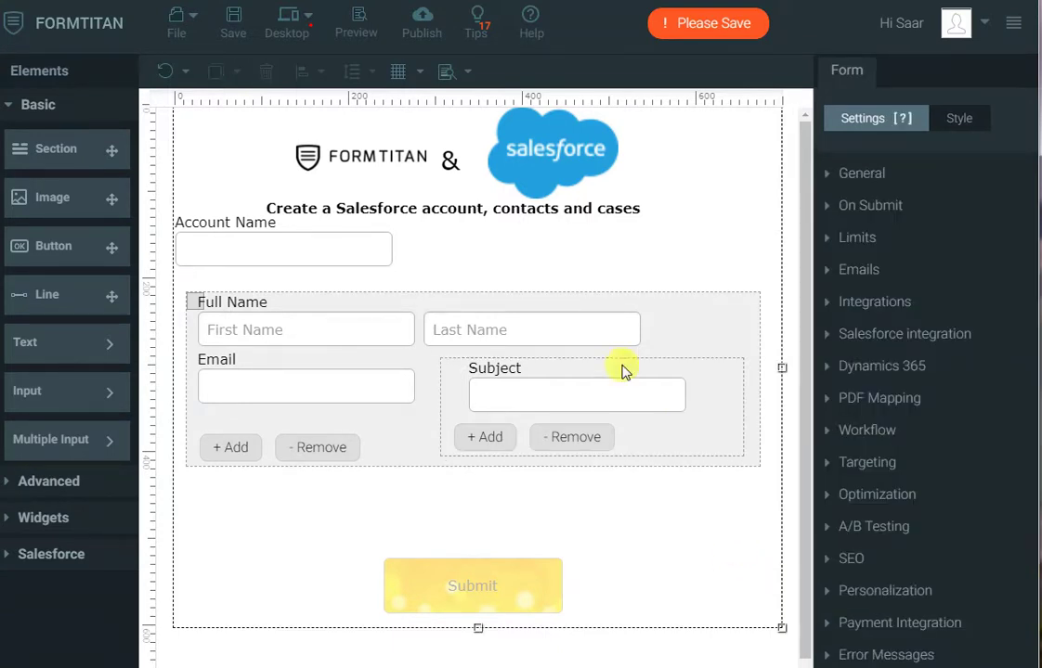
- Publish the form and add three extra Subject entries in the live form
left_click(413, 22)
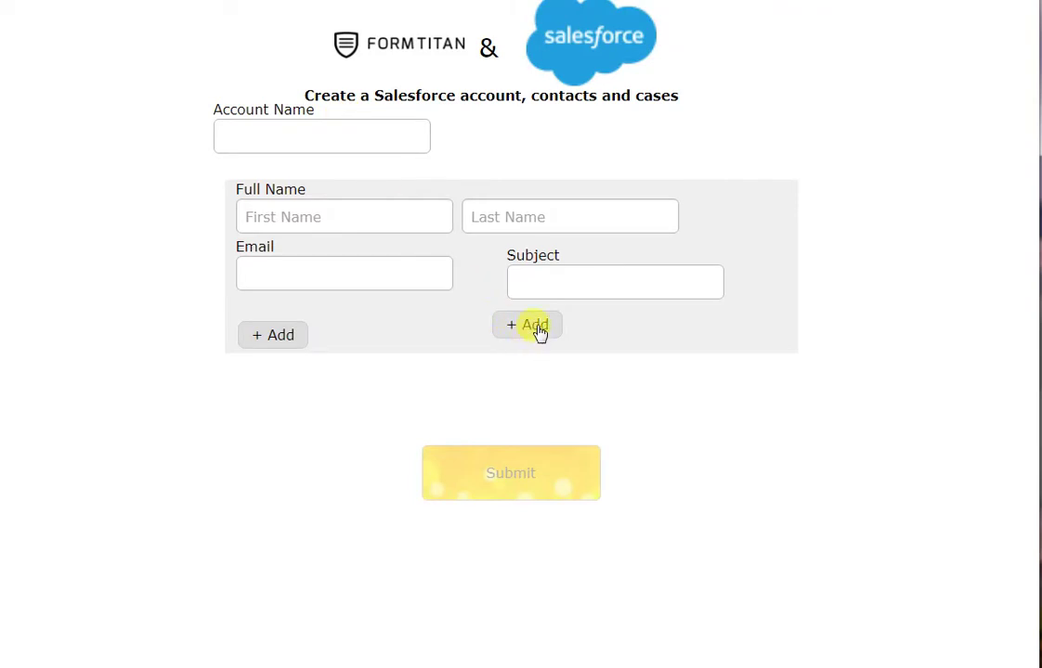
left_click(539, 327)
scroll(541, 327, "down", 2)
scroll(573, 284, "up", 2)
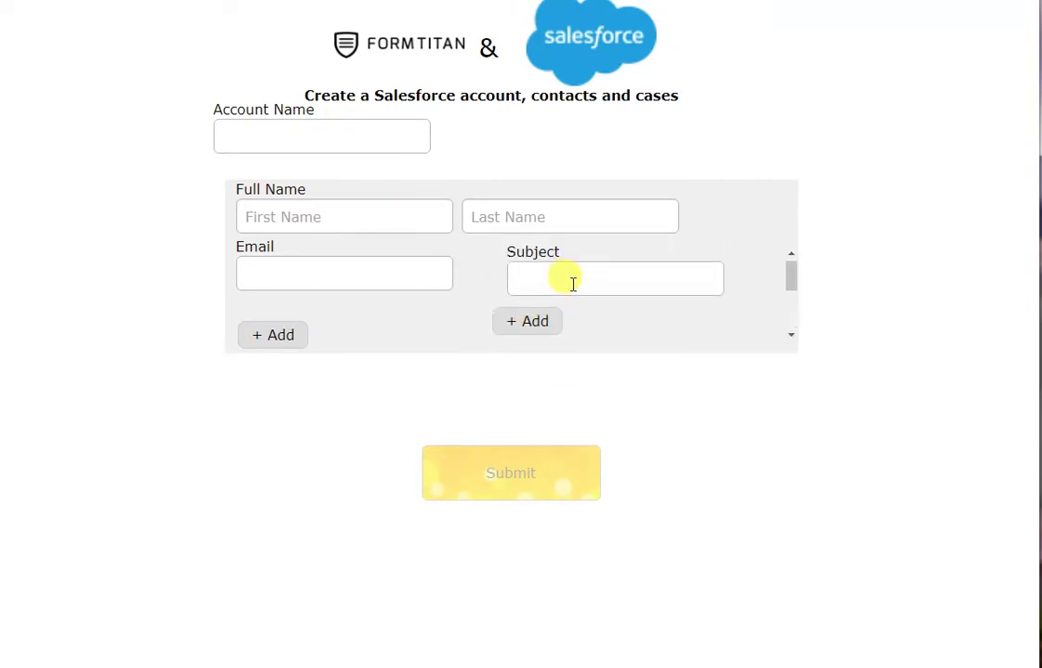
scroll(532, 326, "down", 2)
left_click(532, 325)
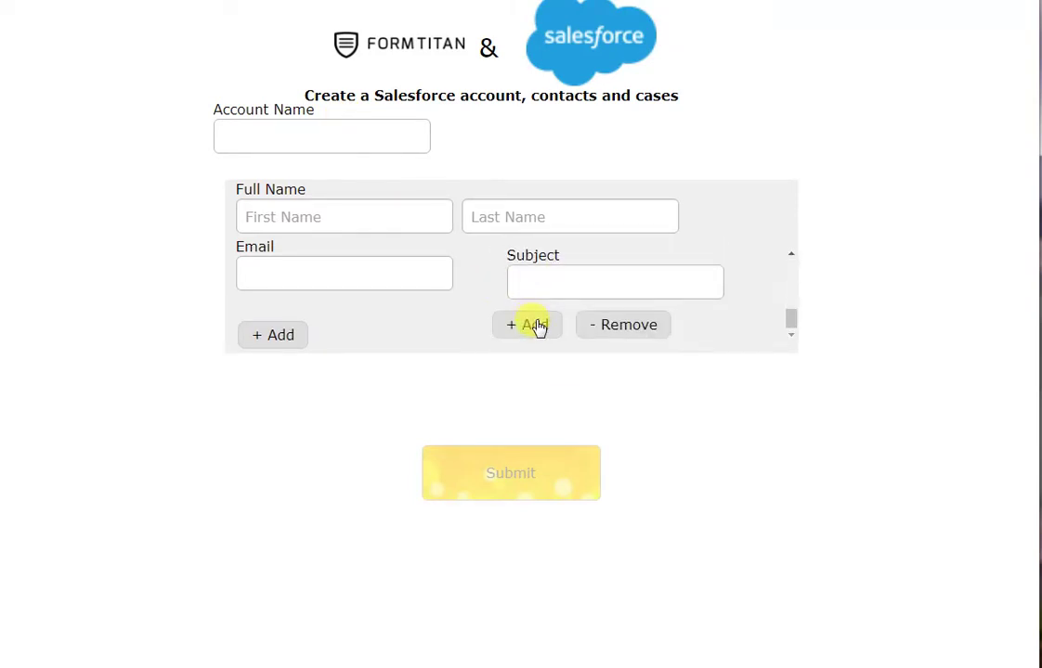
left_click(537, 326)
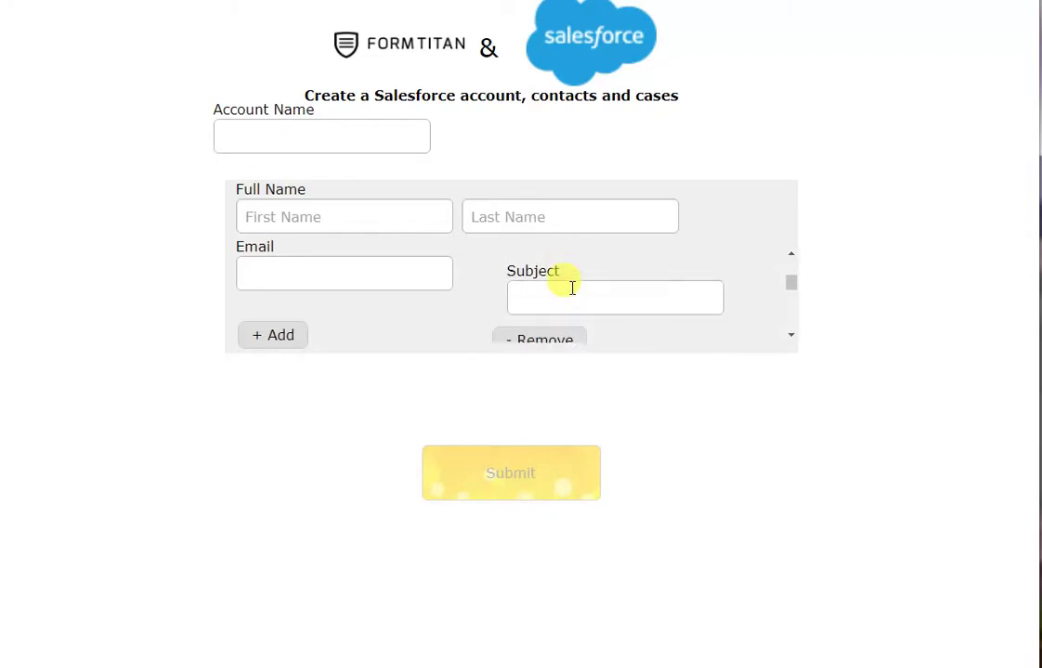
- Add a second contact entry in the live form and give it a Subject entry
scroll(569, 284, "up", 2)
left_click(258, 336)
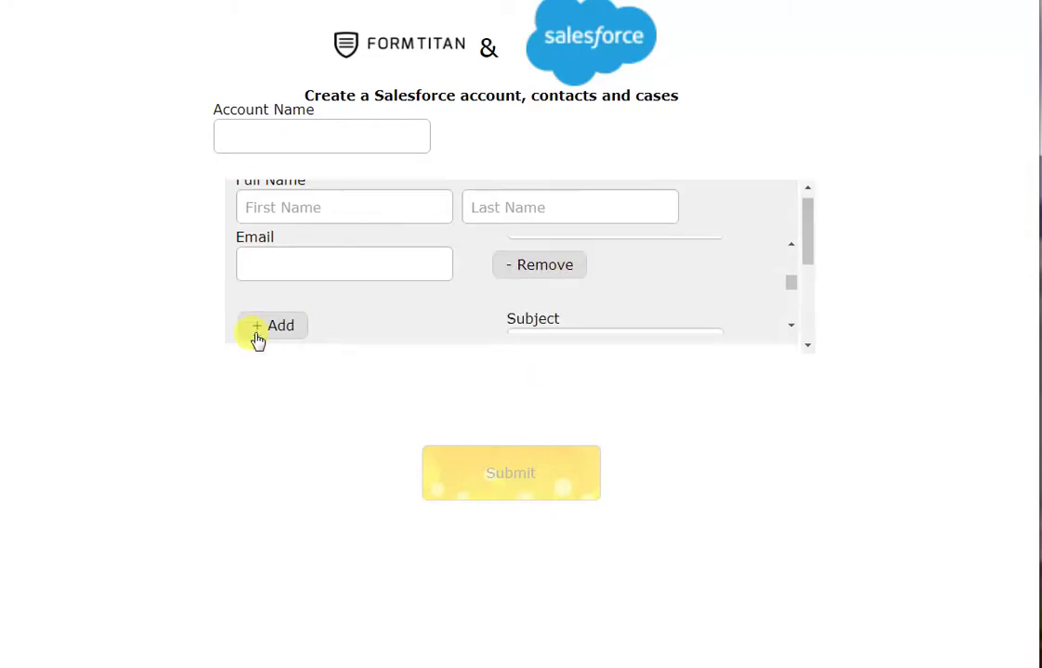
left_click(497, 325)
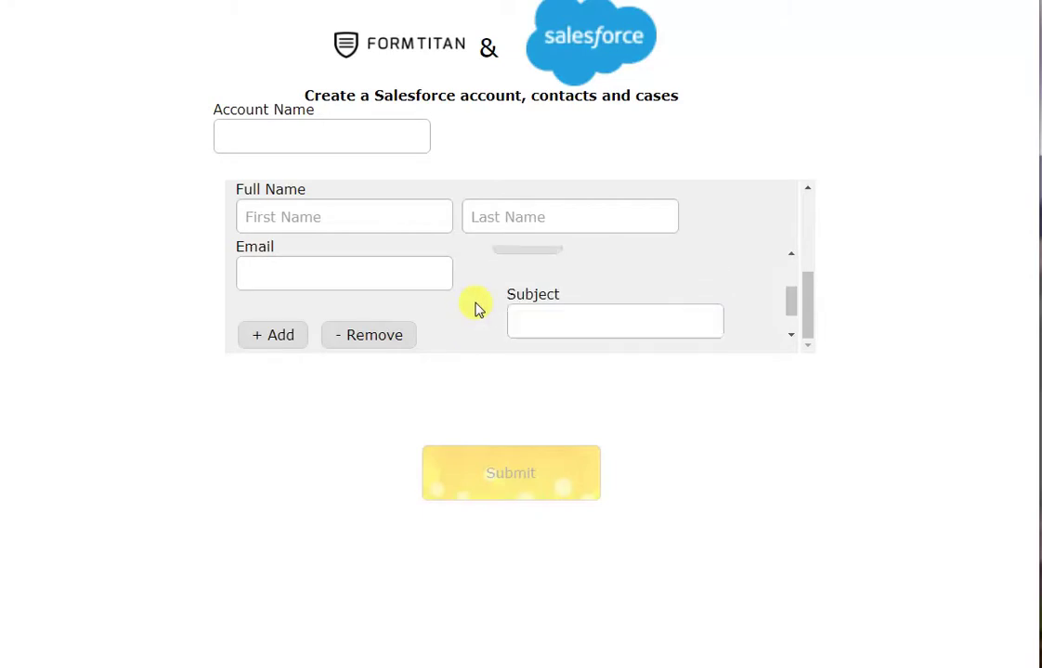
scroll(476, 306, "down", 1)
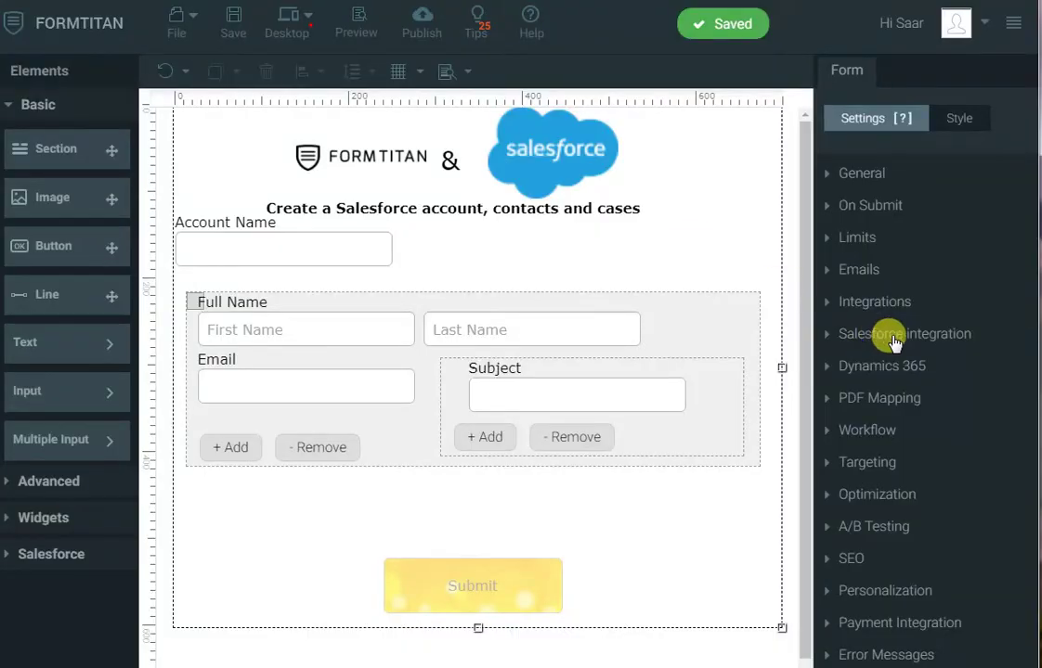
- Open the Salesforce Push Data settings, authenticated to the production environment
left_click(893, 334)
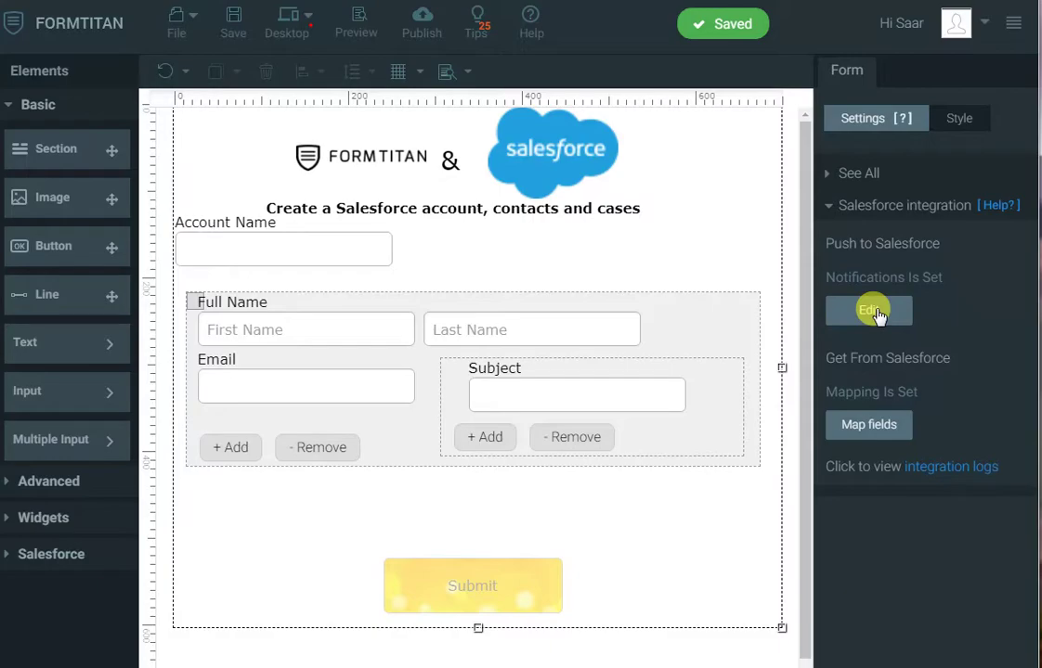
left_click(873, 311)
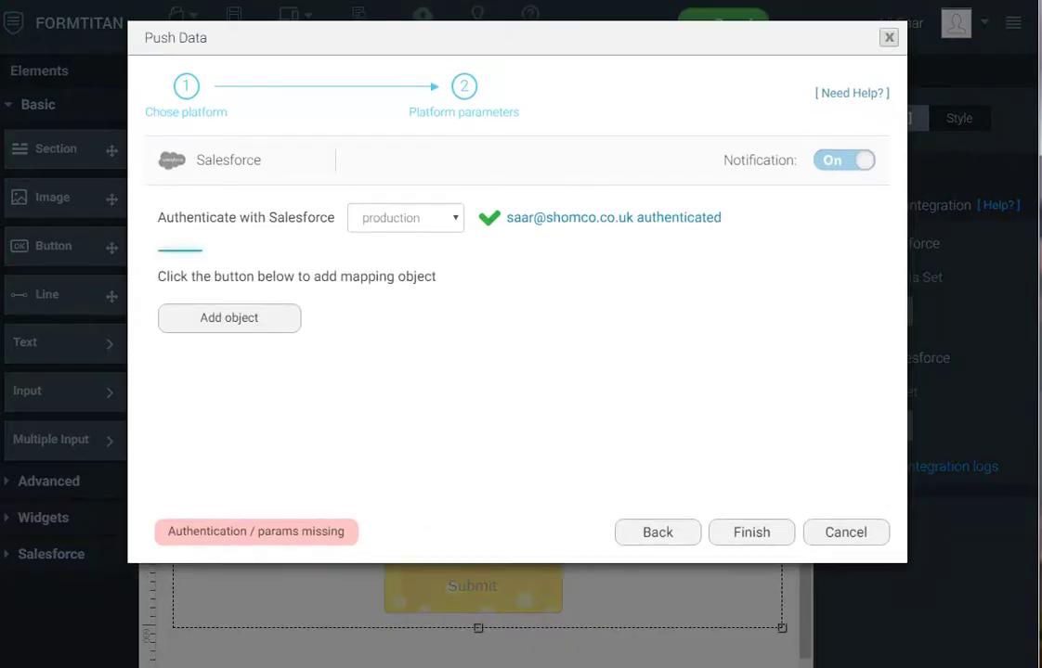
- Add an Account (create) object mapping Salesforce Account Name to the form's Account Name field
left_click(275, 319)
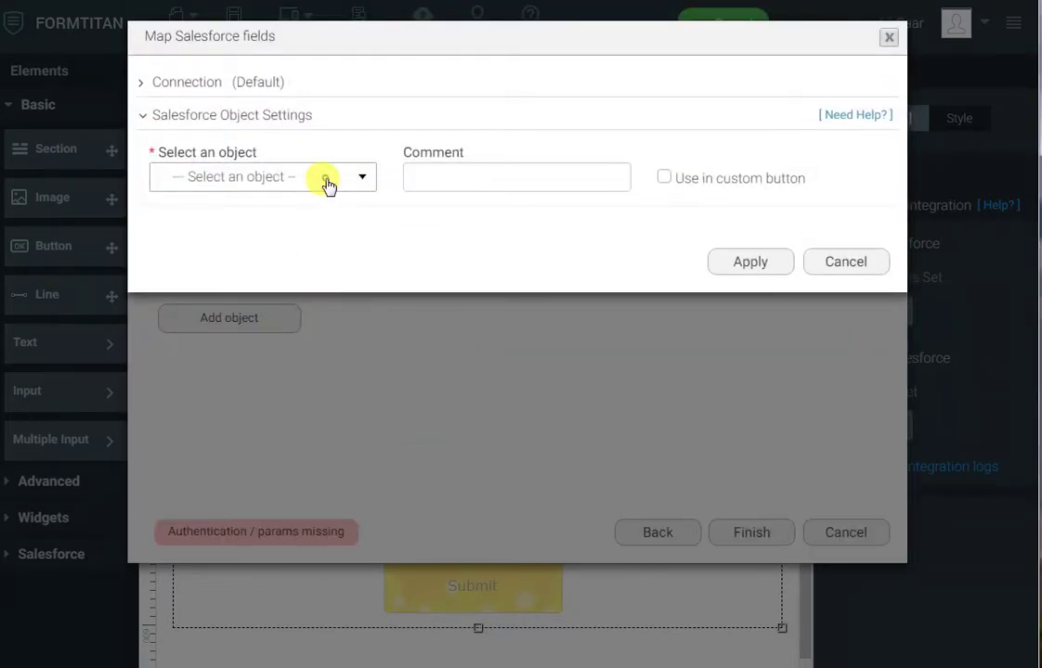
left_click(311, 178)
left_click(254, 236)
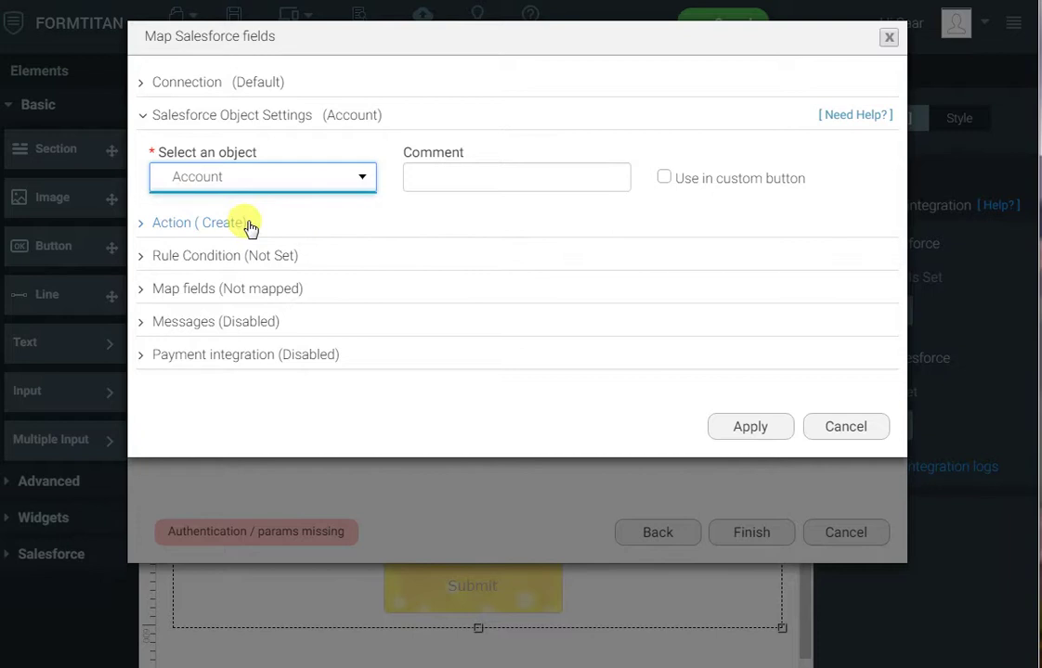
left_click(242, 295)
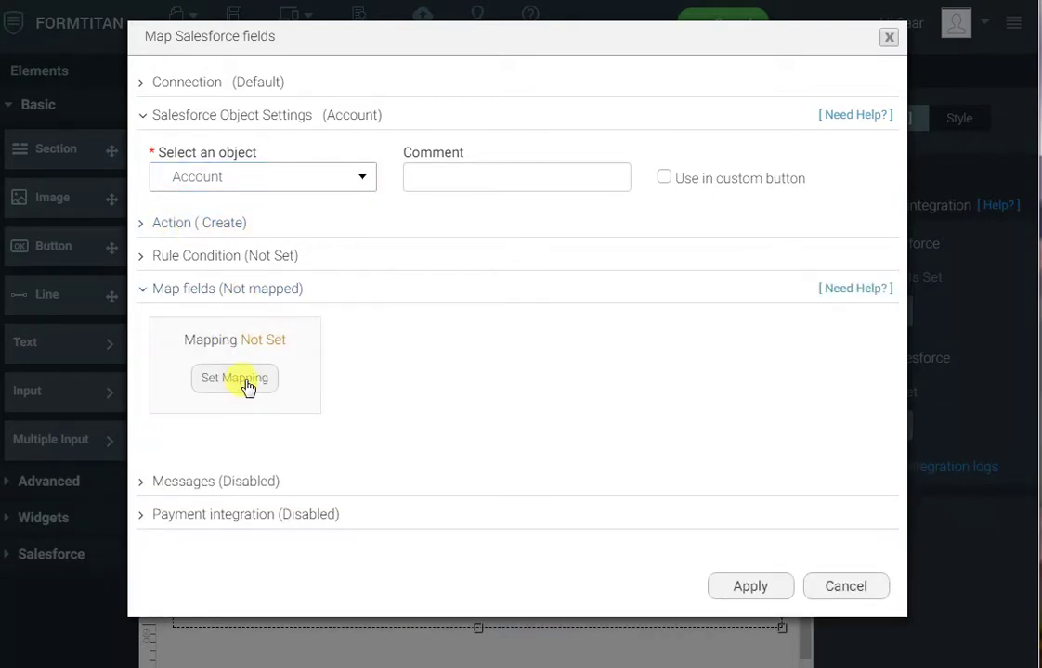
left_click(243, 380)
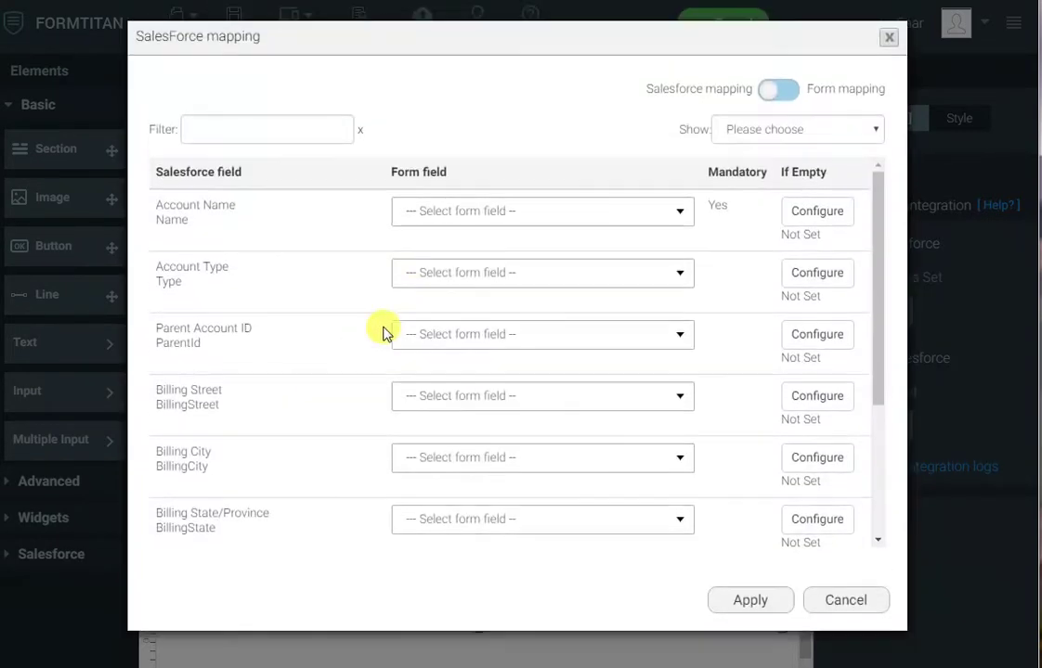
left_click(510, 214)
type("name")
key("Return")
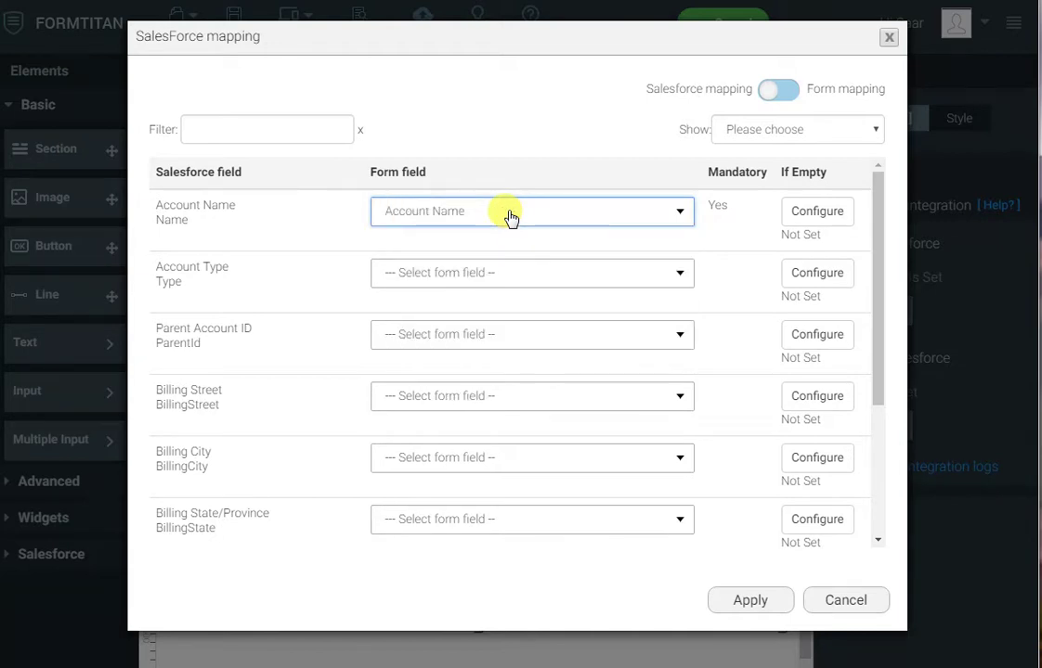
left_click(754, 601)
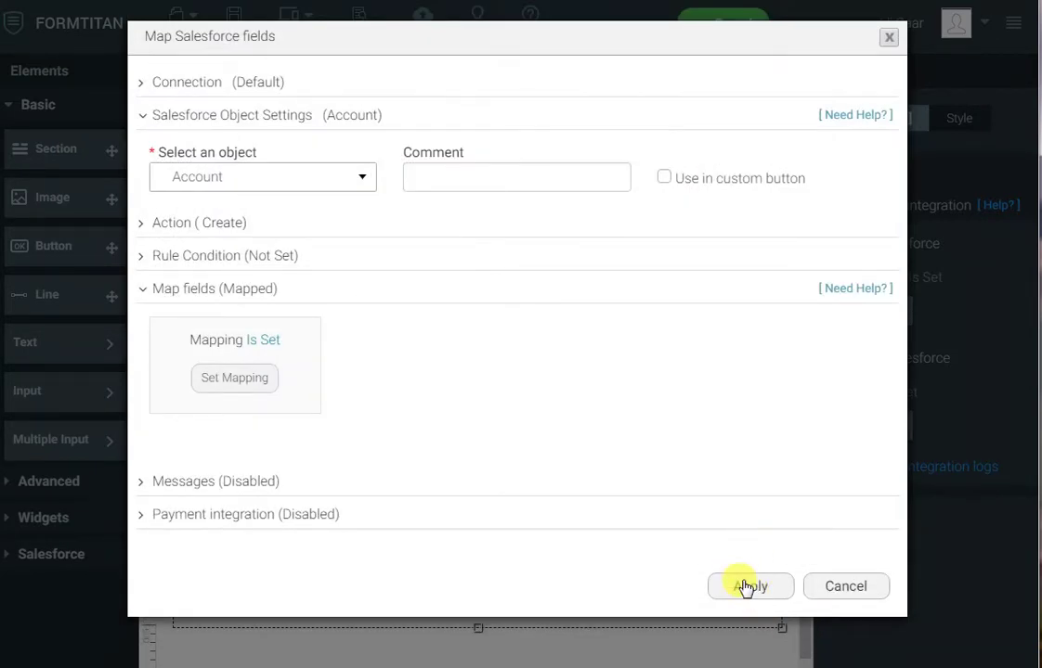
left_click(747, 585)
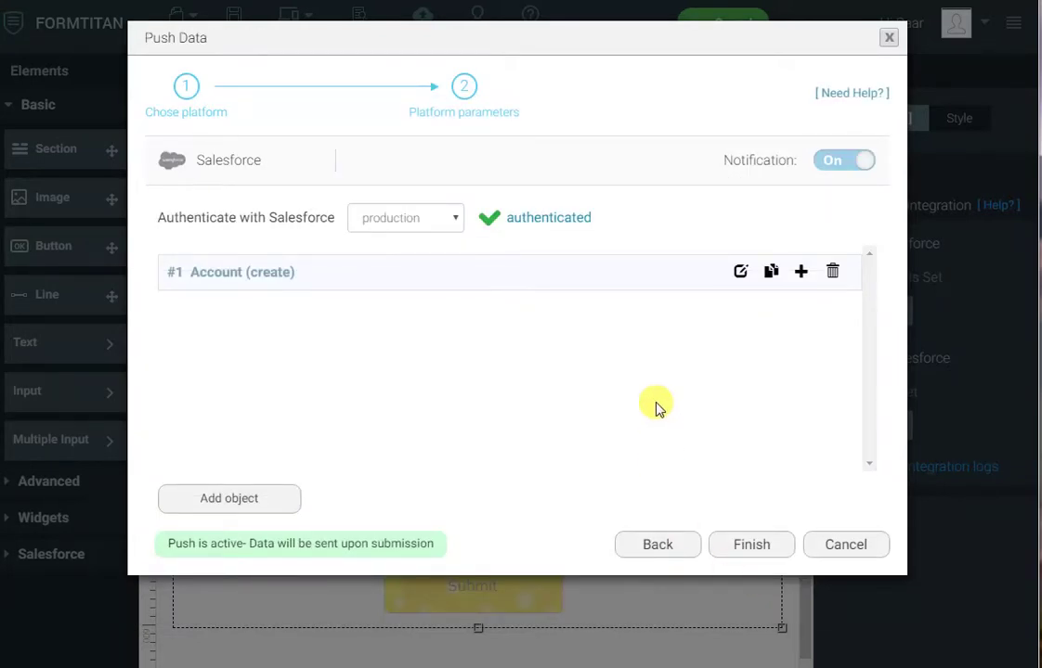
- Add a Contact child object under #1 Account and open its field mapping table
left_click(801, 272)
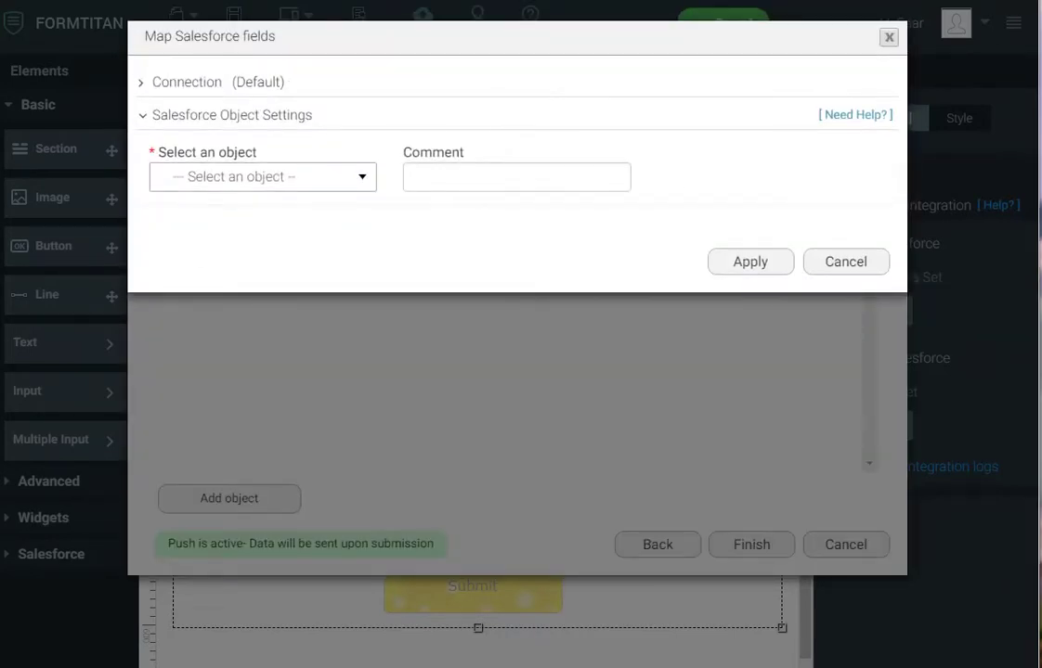
left_click(349, 178)
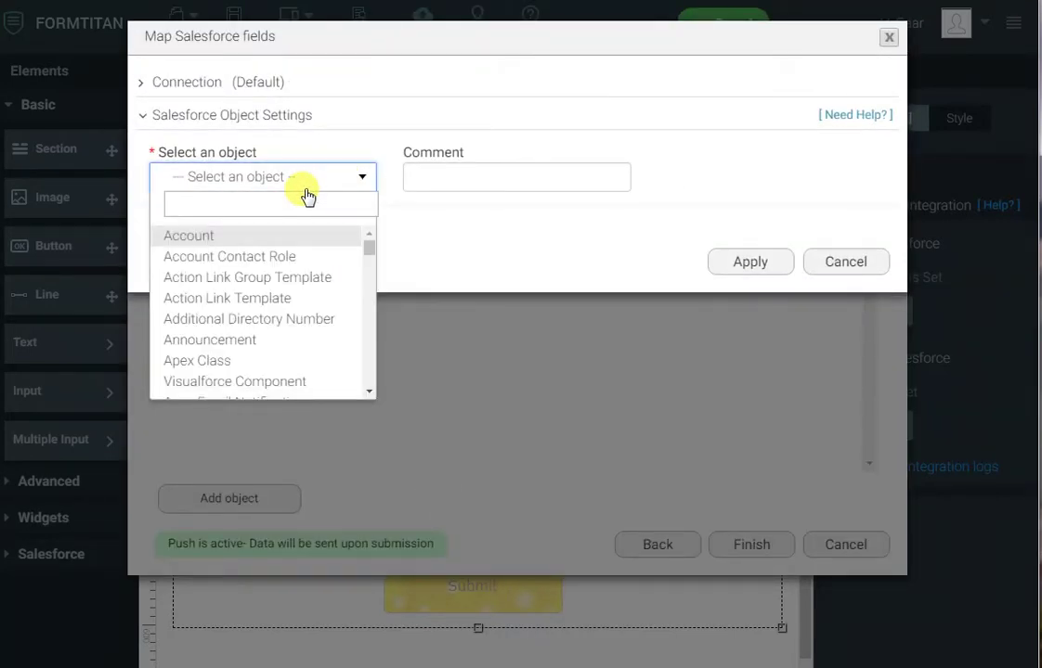
type("cont")
key("Down")
key("Down")
key("Return")
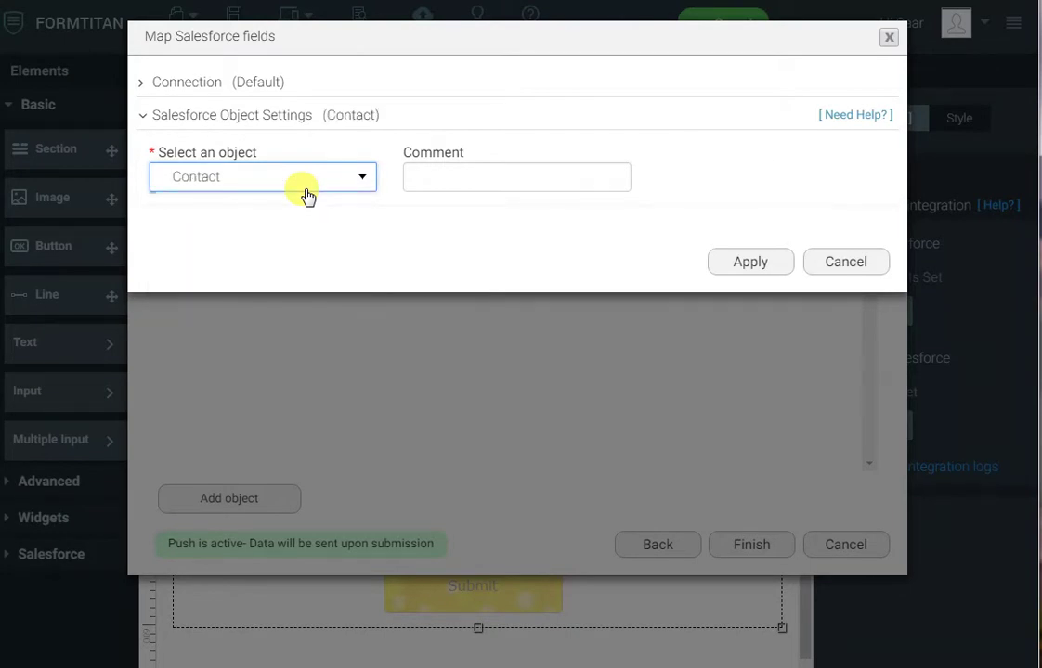
left_click(308, 291)
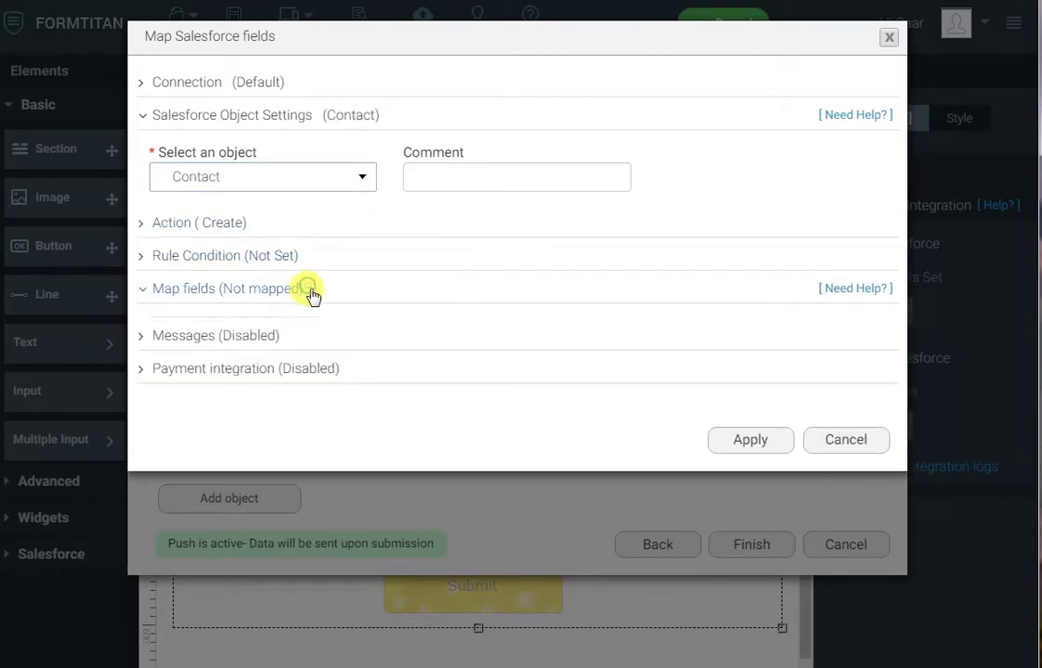
left_click(237, 380)
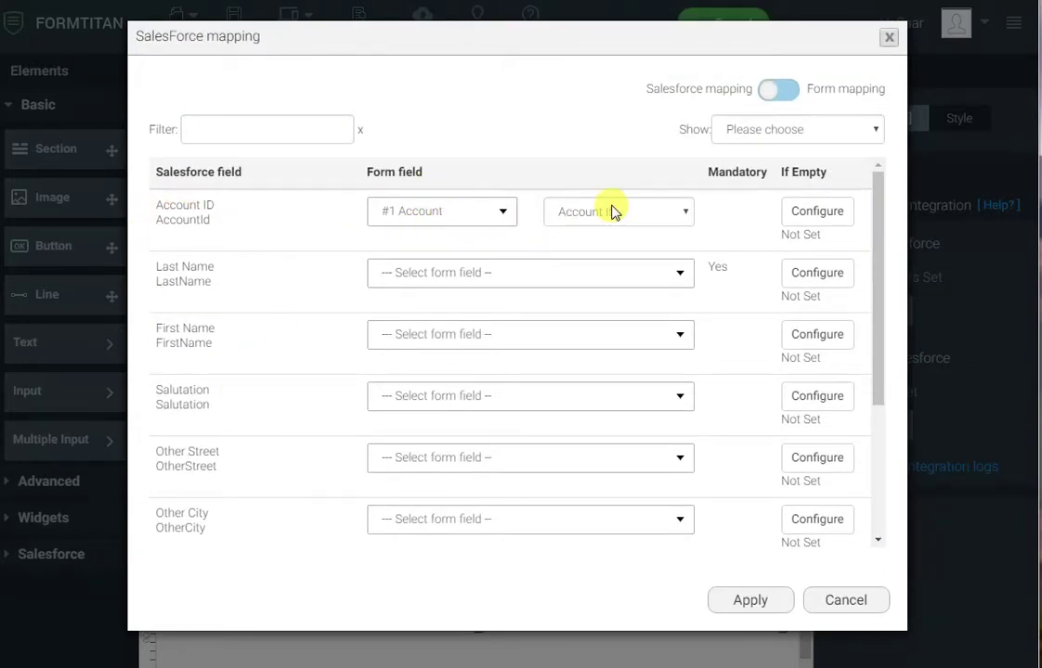
- Map Contact Last Name and First Name from the form's Full Name parts
left_click(426, 271)
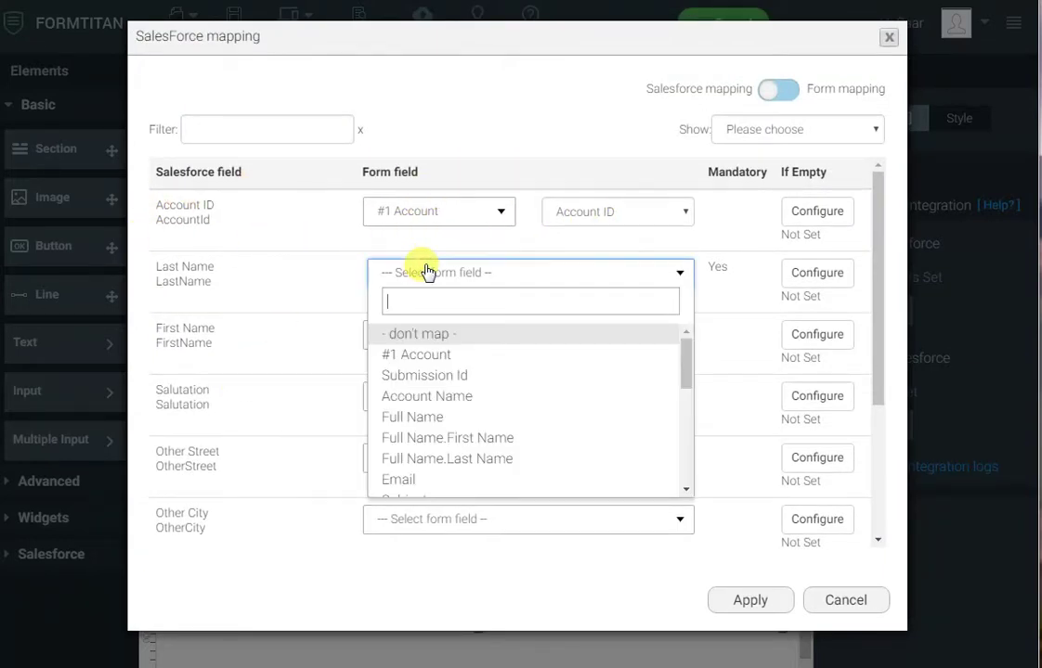
type("last")
key("Return")
key("Tab")
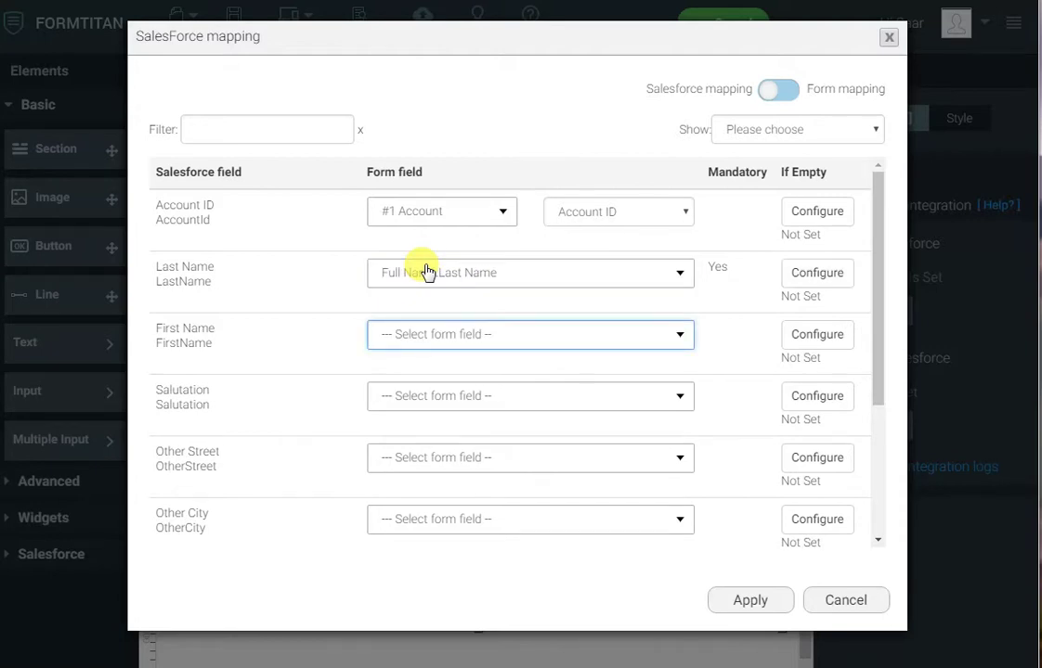
key("Return")
type("fir")
key("Return")
- Map Contact Email from the form's Email field and save the Contact settings
left_click(268, 133)
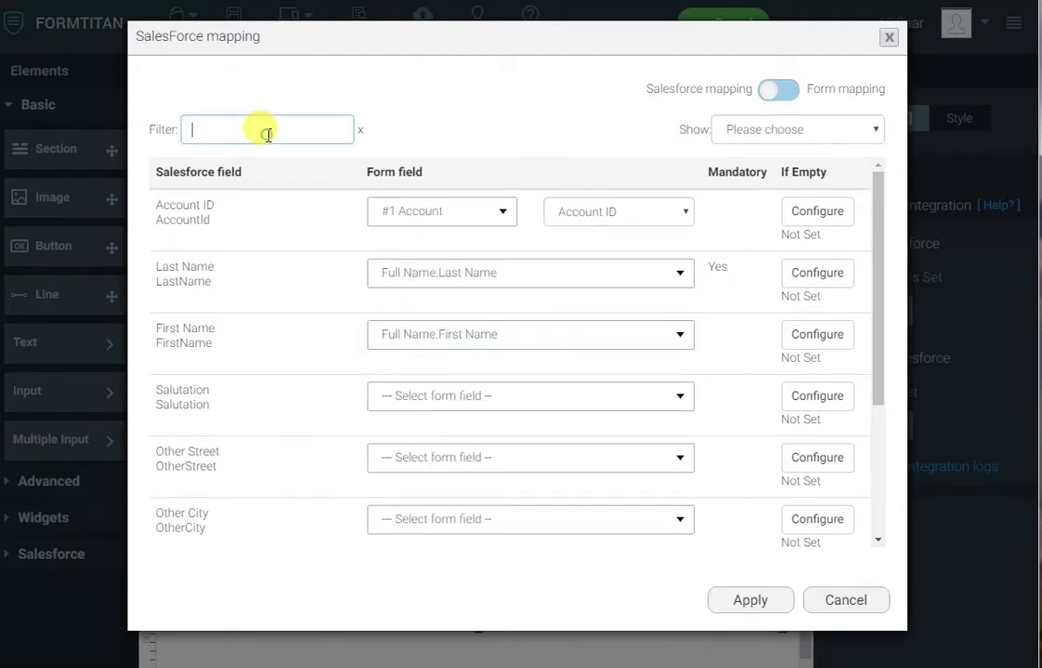
type("emai")
left_click(474, 215)
type("email")
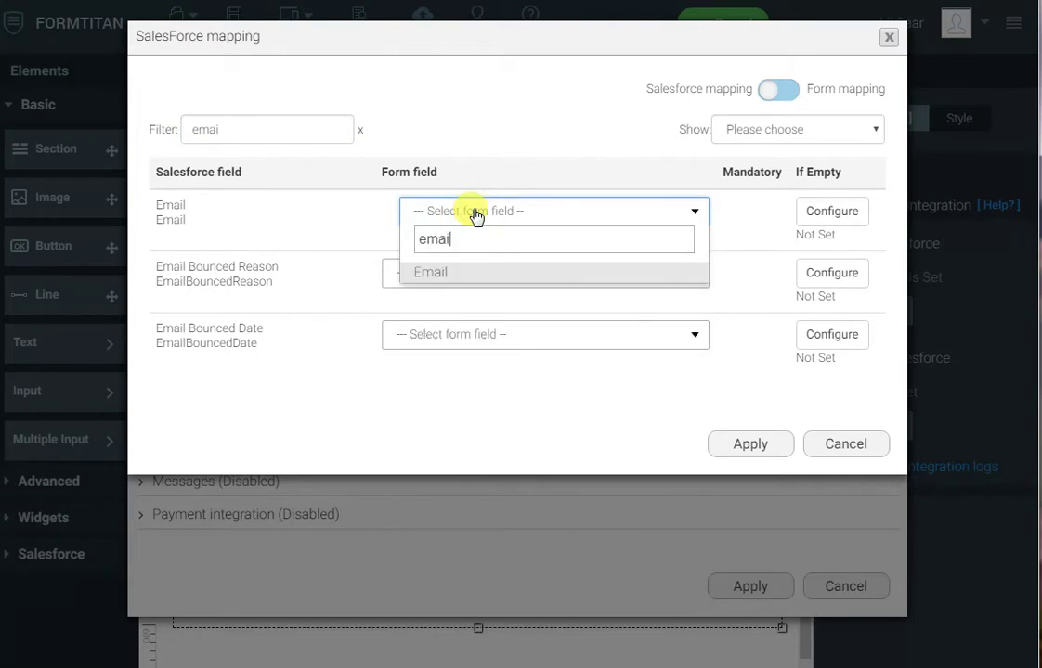
key("Return")
left_click(759, 444)
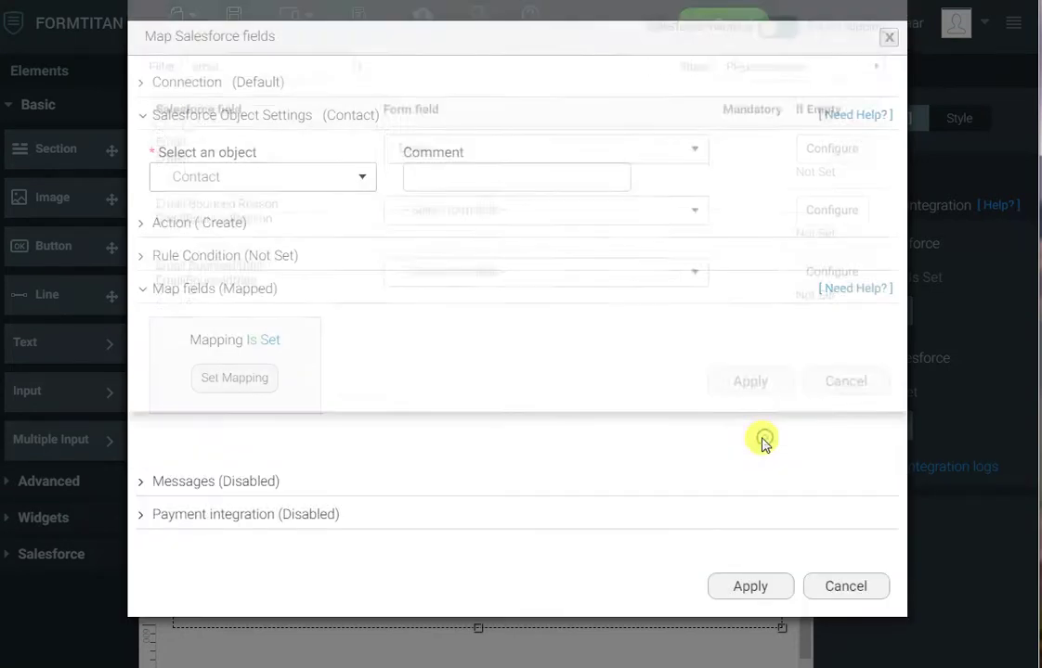
left_click(751, 586)
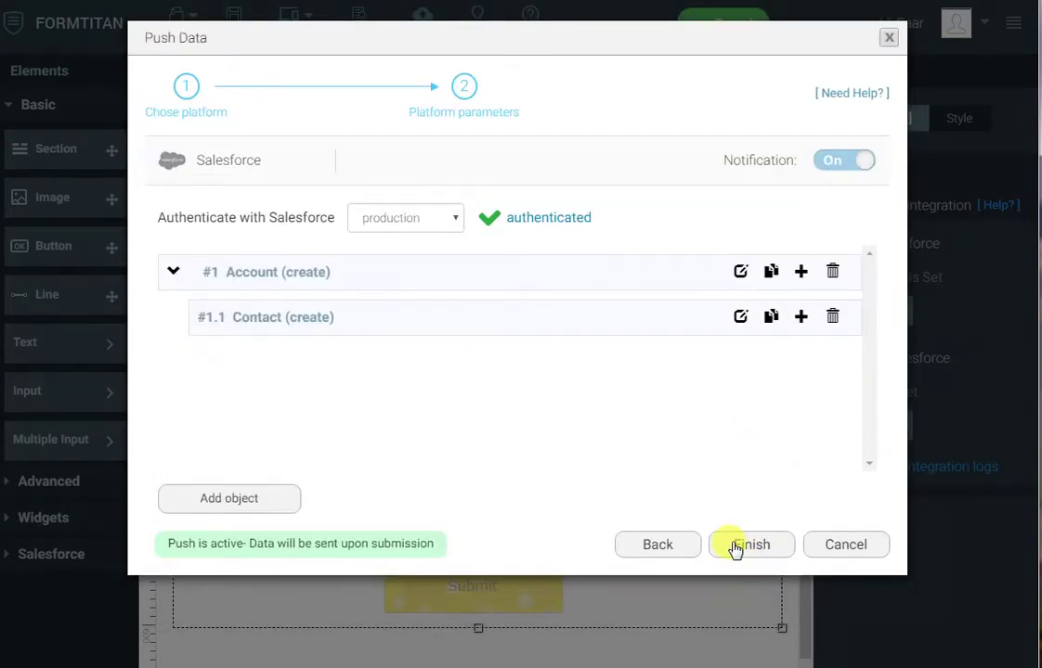
- Add a Case child object under #1.1 Contact and open its field mapping table
left_click(801, 318)
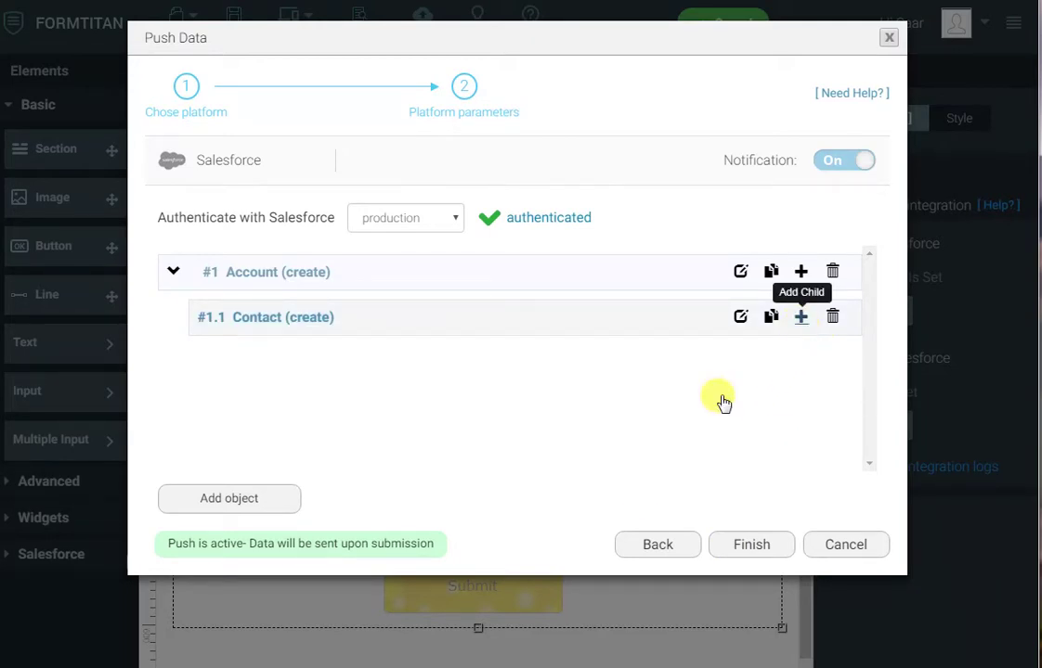
left_click(276, 178)
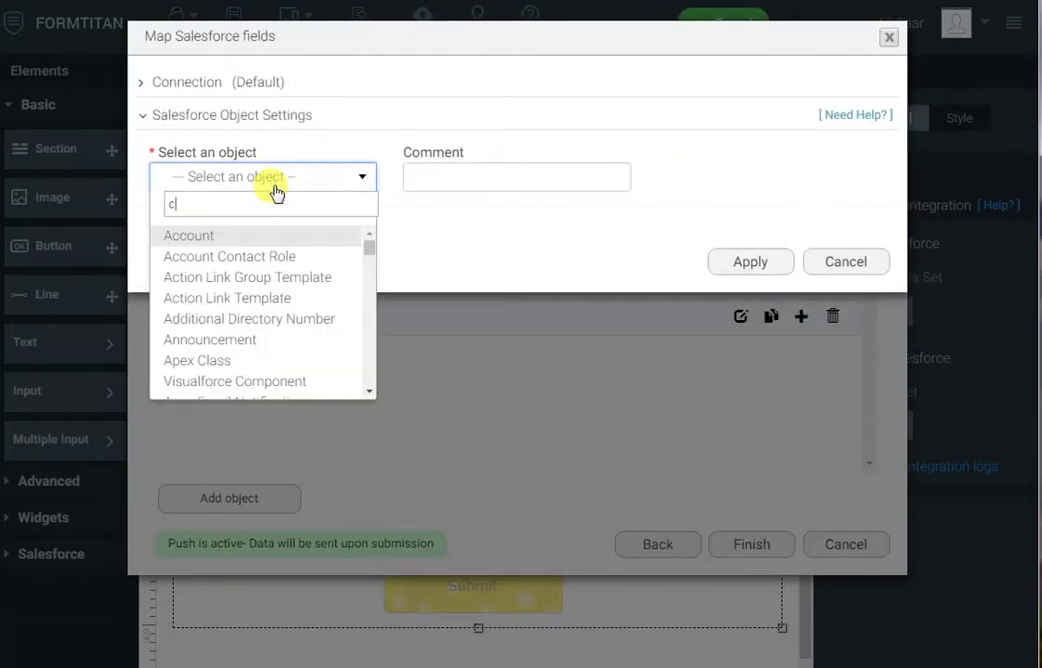
type("case")
key("Return")
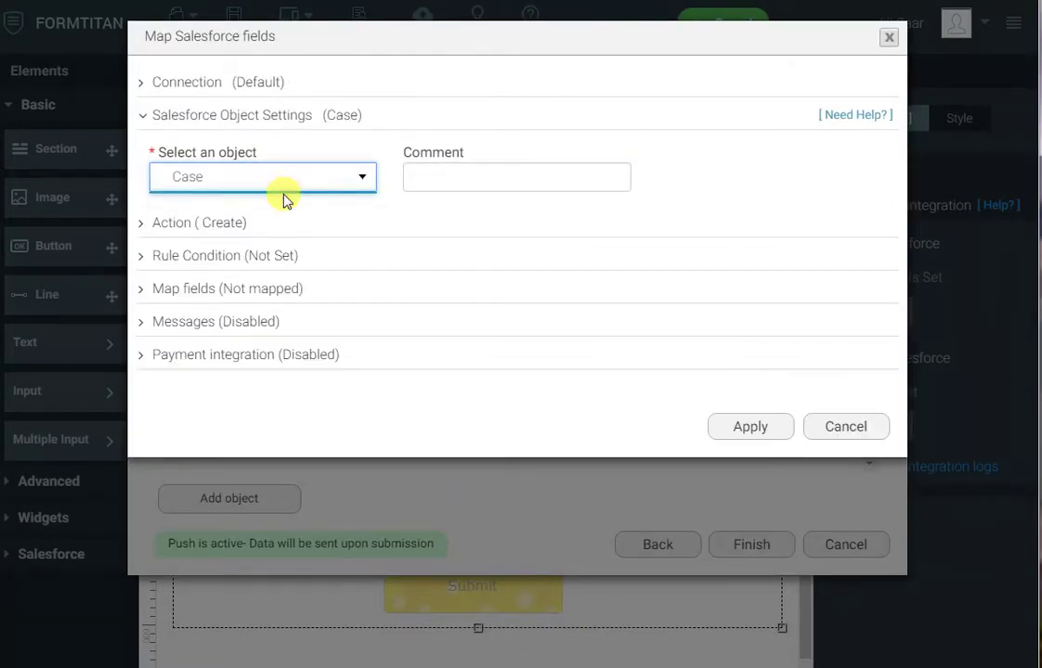
left_click(279, 293)
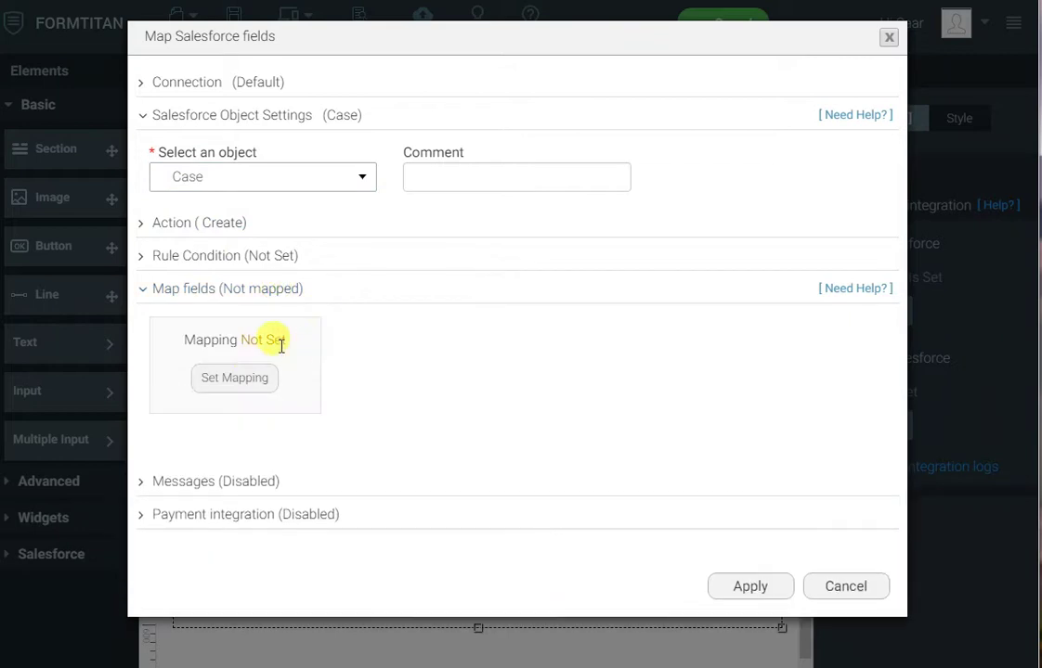
left_click(247, 376)
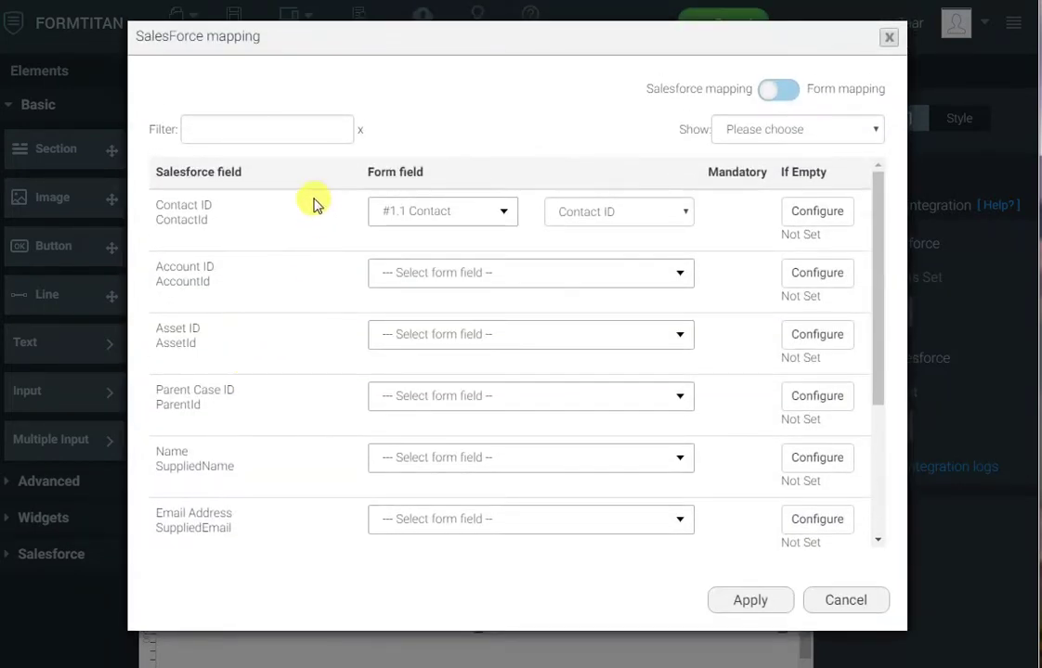
- Map Case Account ID from the parent #1 Account and Subject from the form's Subject field
left_click(434, 274)
left_click(422, 355)
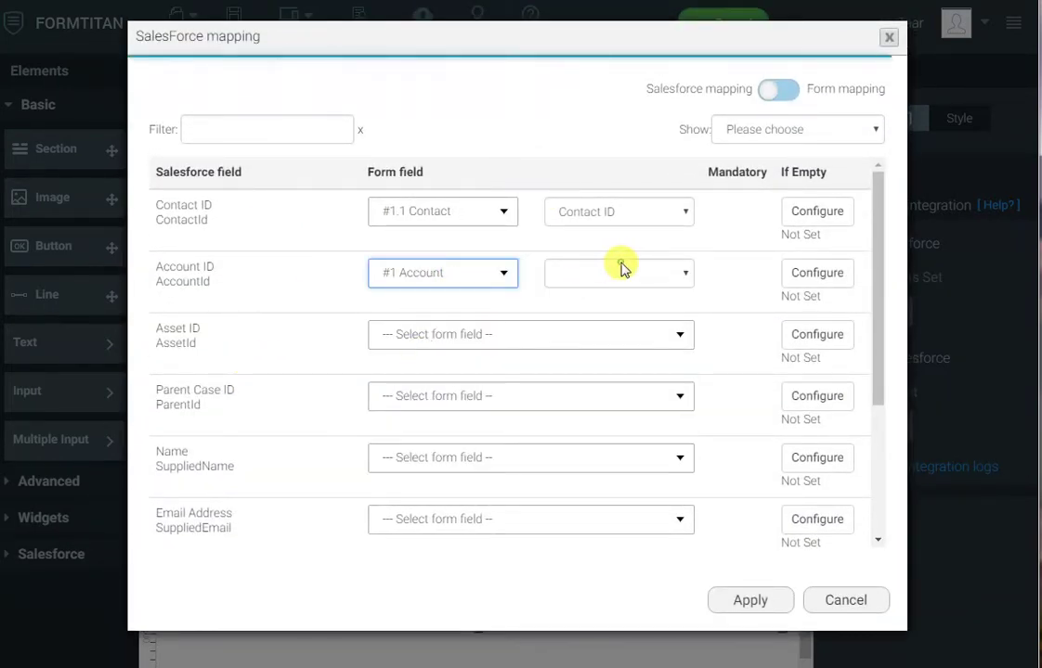
left_click(622, 271)
left_click(599, 326)
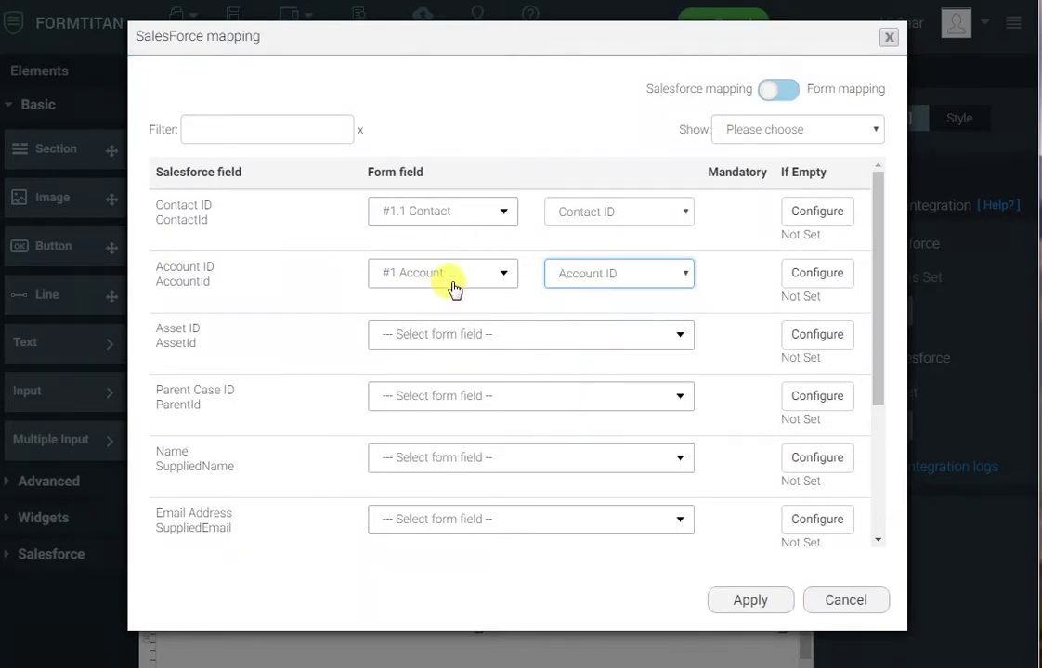
left_click(293, 117)
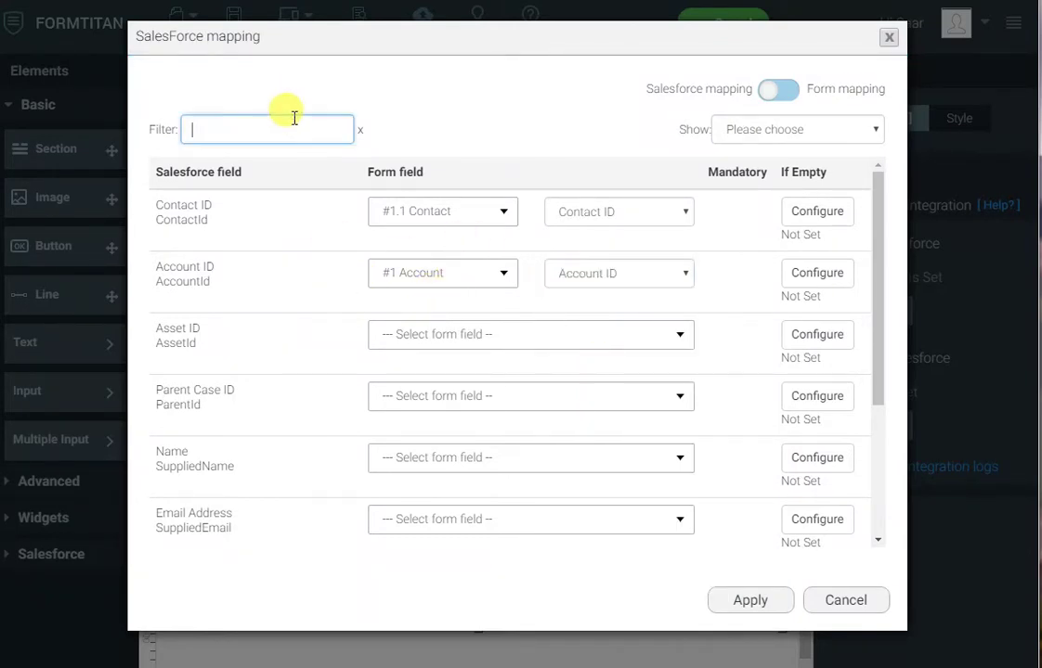
type("subj")
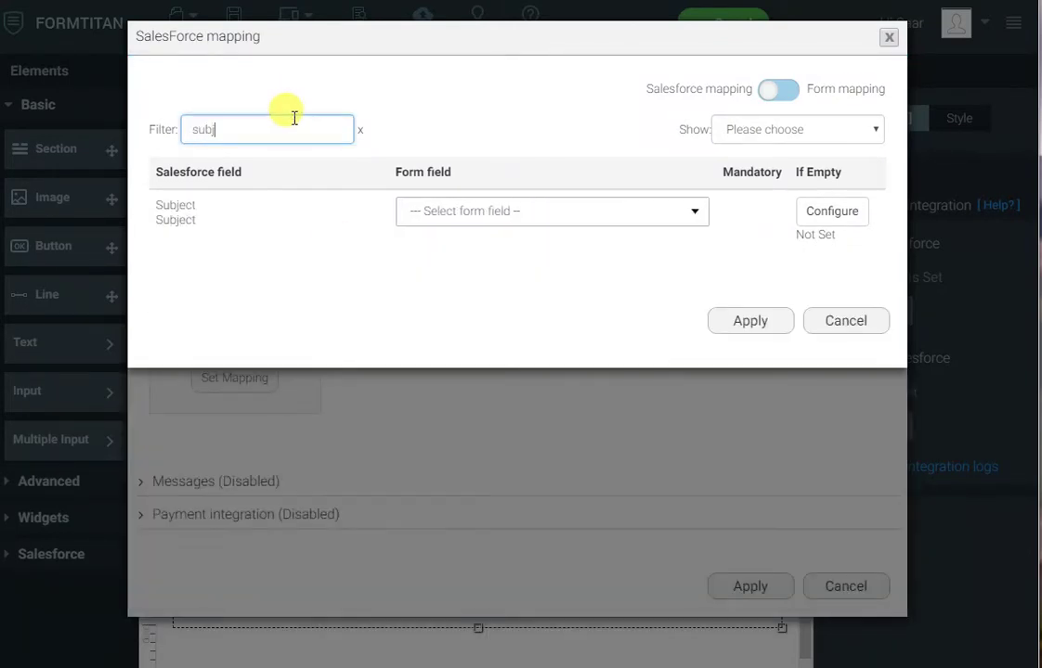
left_click(463, 212)
type("subj")
key("Return")
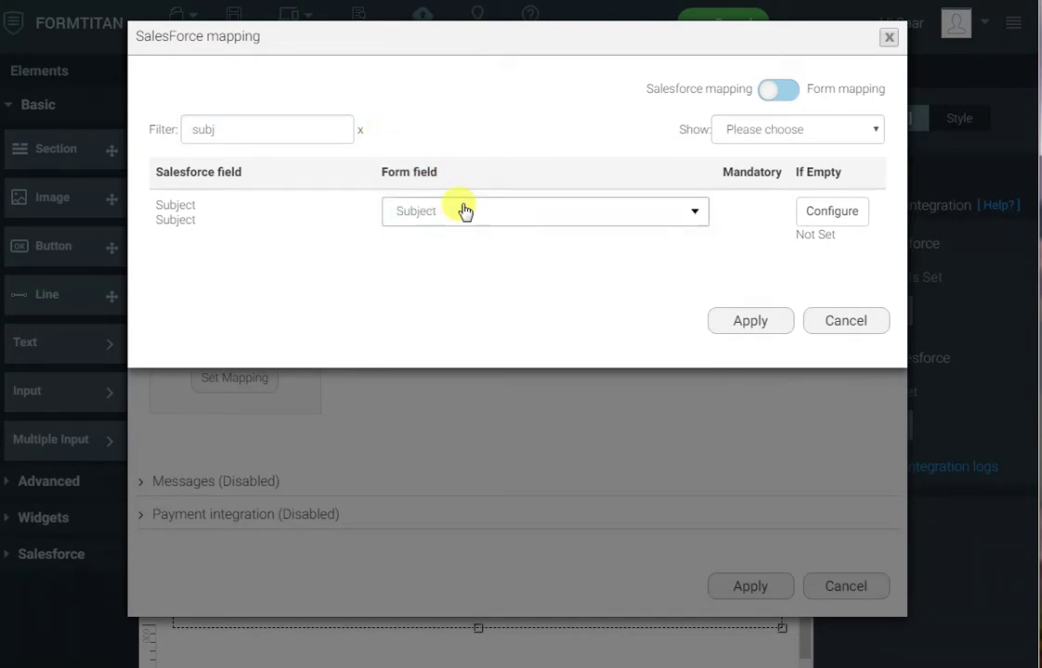
left_click(768, 325)
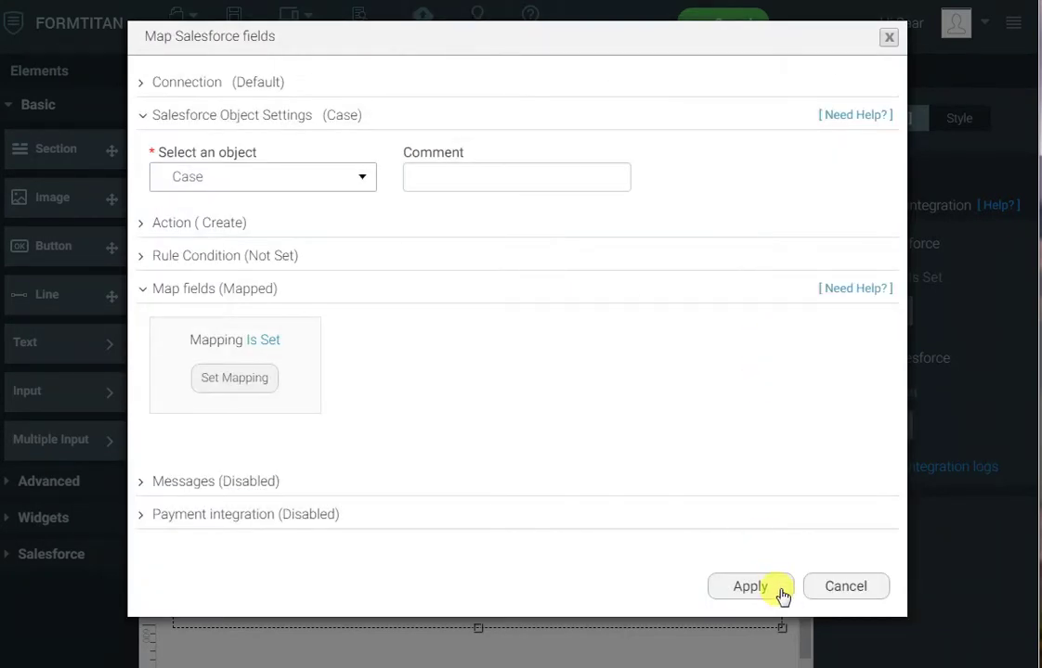
- Apply the Case mapping, finish the Salesforce setup and republish the form
left_click(776, 591)
left_click(764, 541)
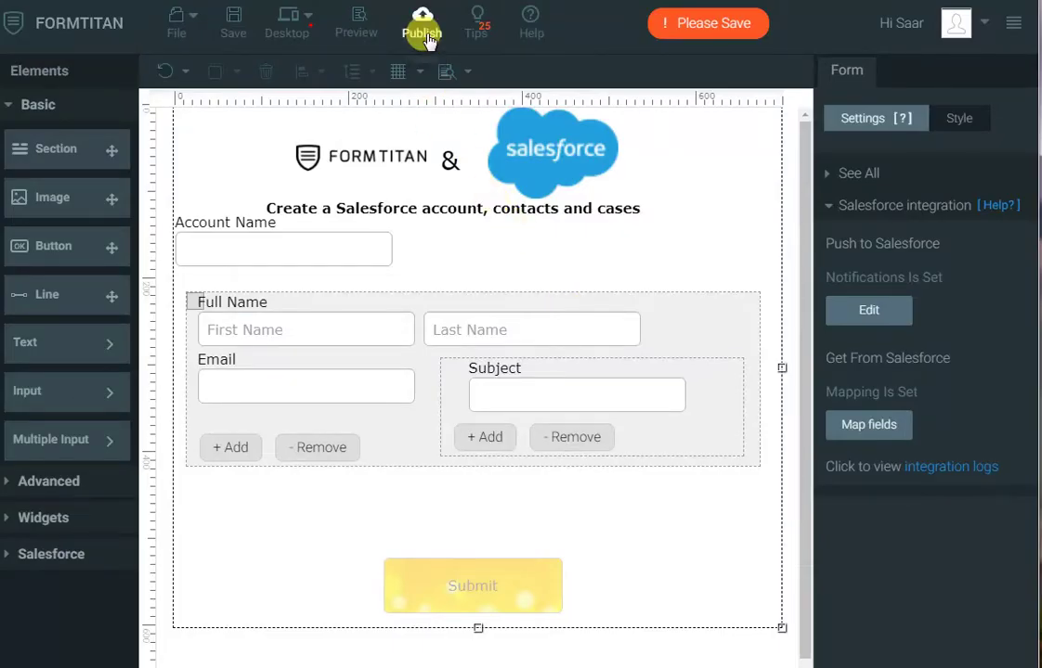
left_click(423, 26)
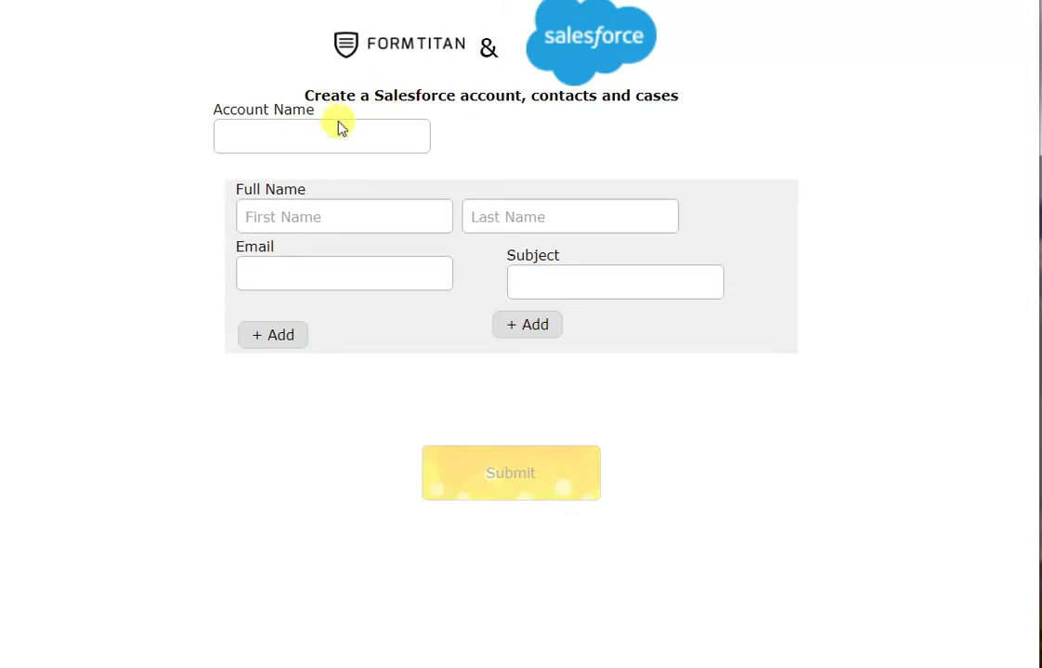
- Fill in Account Name 'Demo Account' and first contact First1 Last1 in the live form
left_click(331, 125)
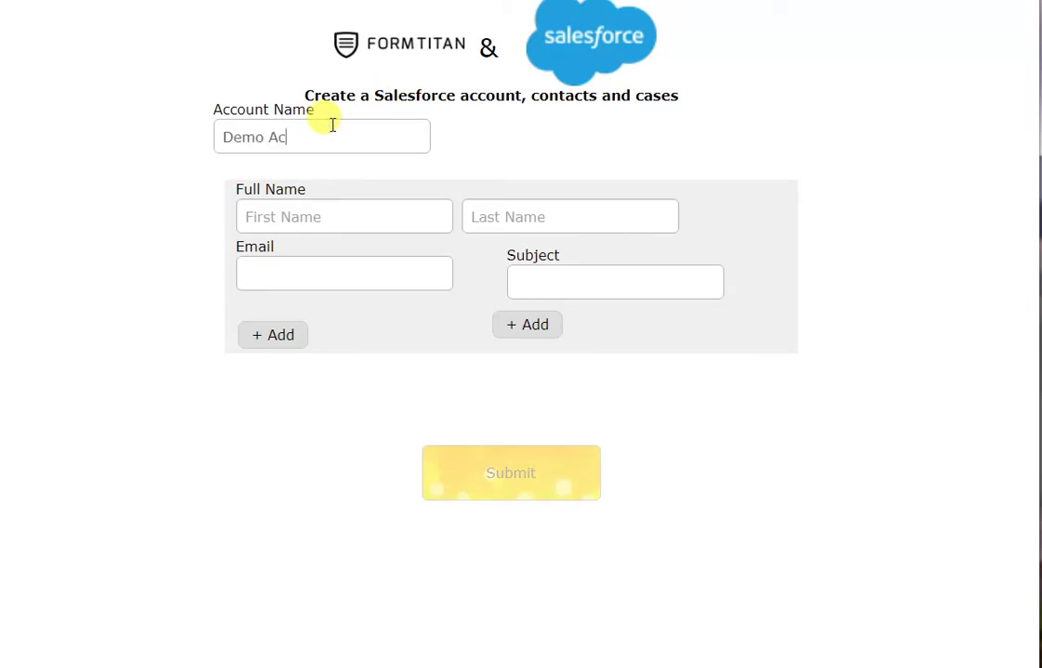
key("Tab")
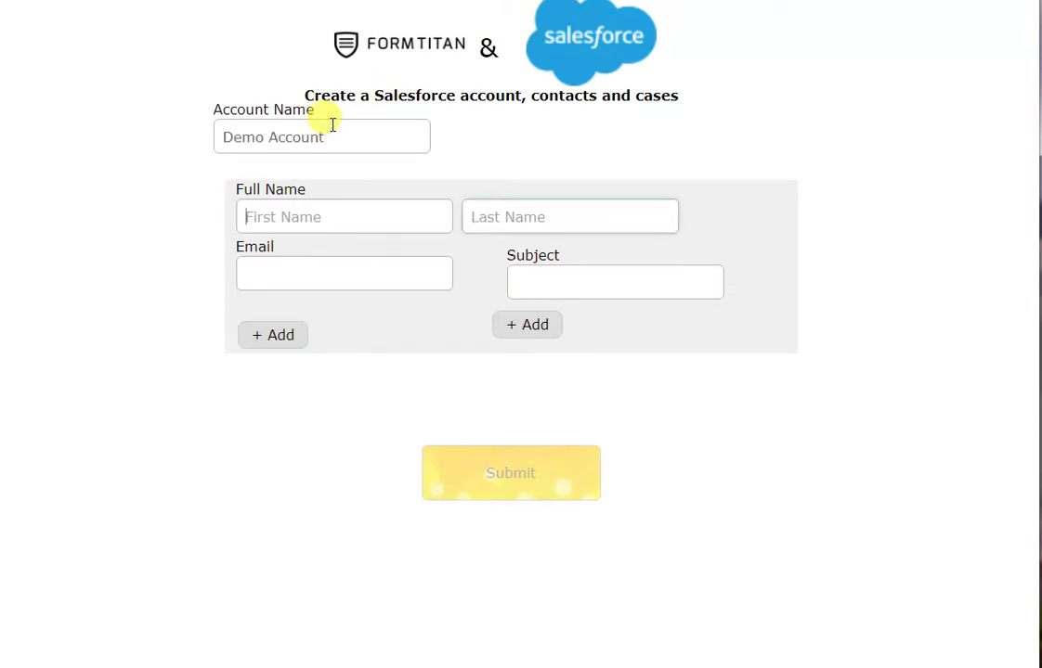
type("First1")
key("Tab")
type("L")
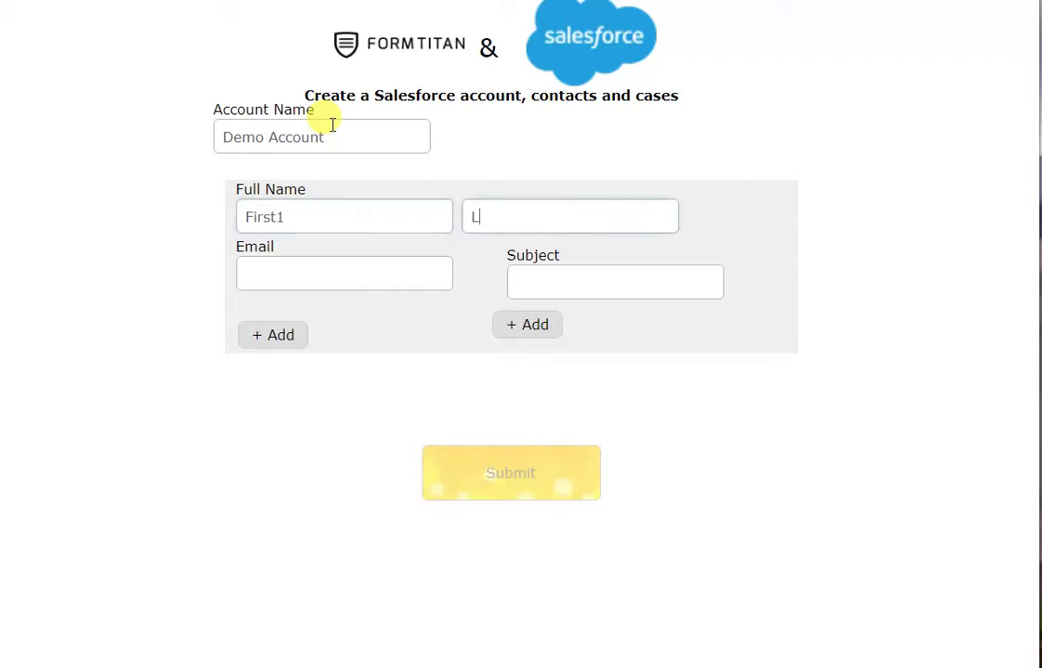
type("ast1")
key("Tab")
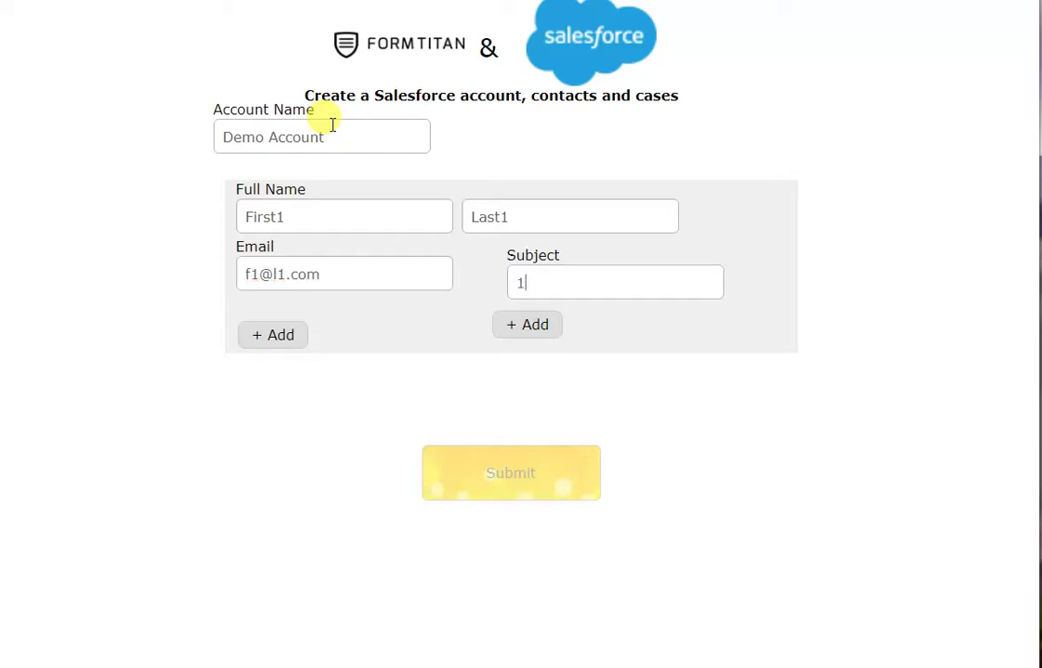
- Add a second case subject '2' for the first contact
left_click(533, 327)
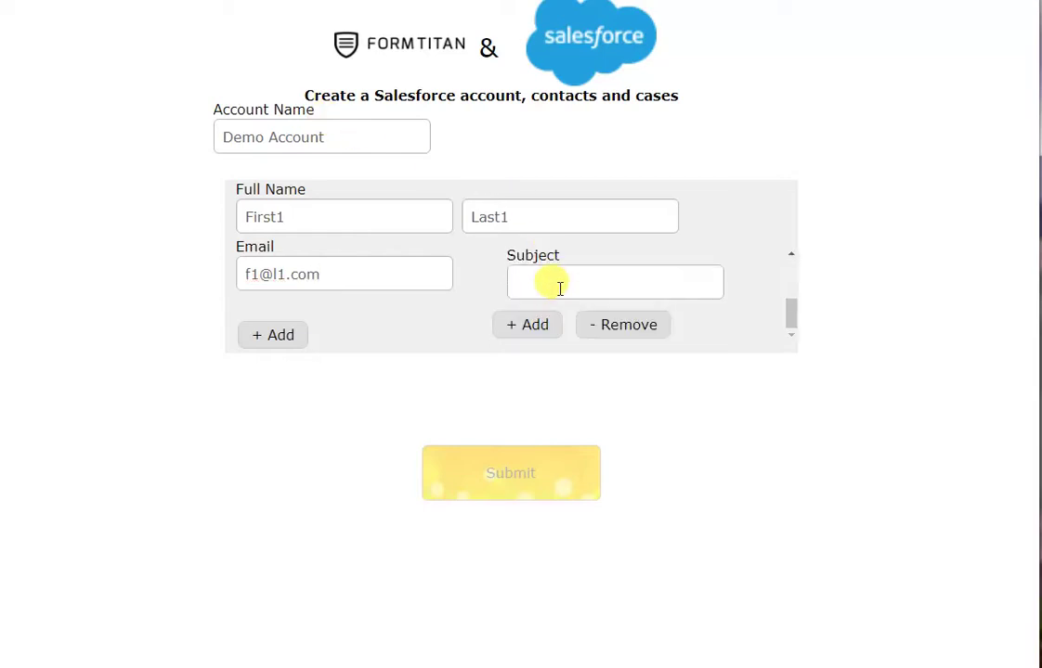
left_click(560, 289)
type("2")
- Add a second contact entry named First2 Last2
left_click(278, 333)
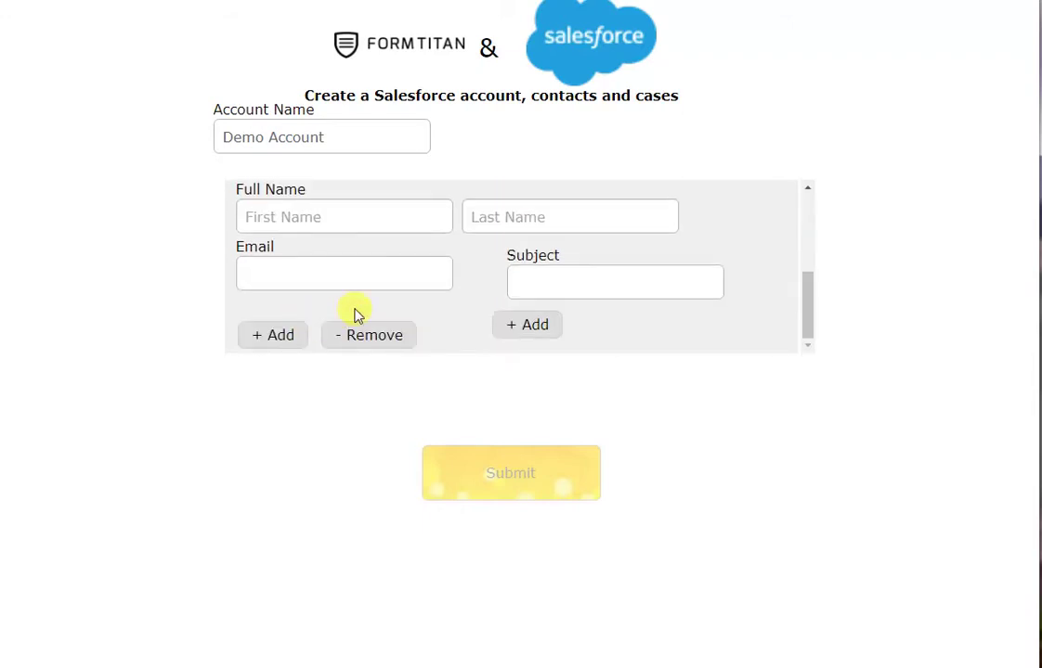
left_click(343, 216)
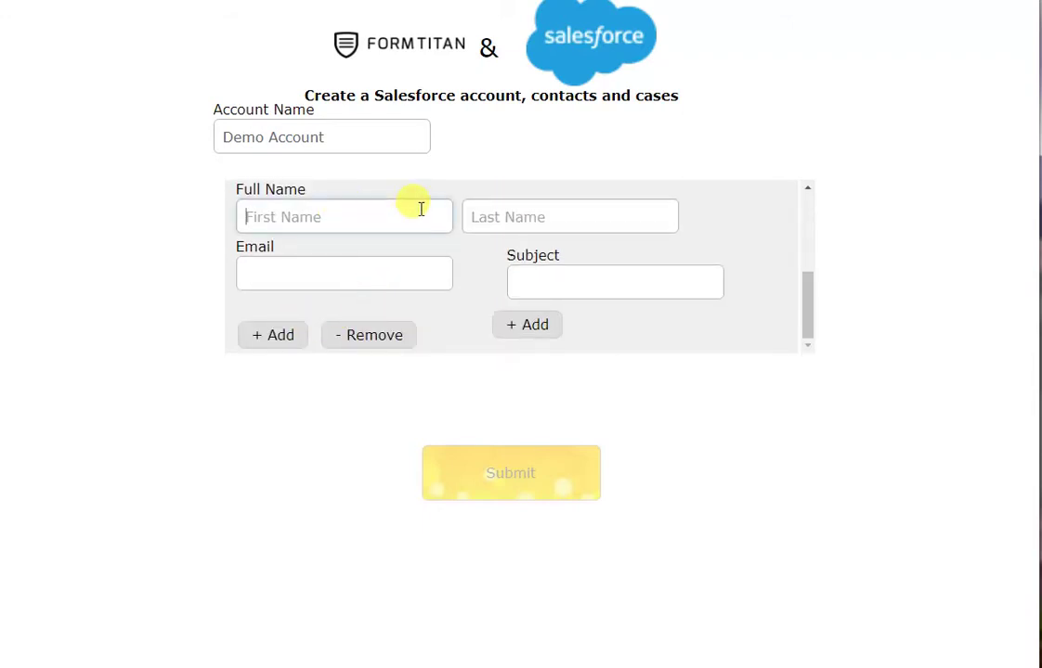
type("First2")
key("Tab")
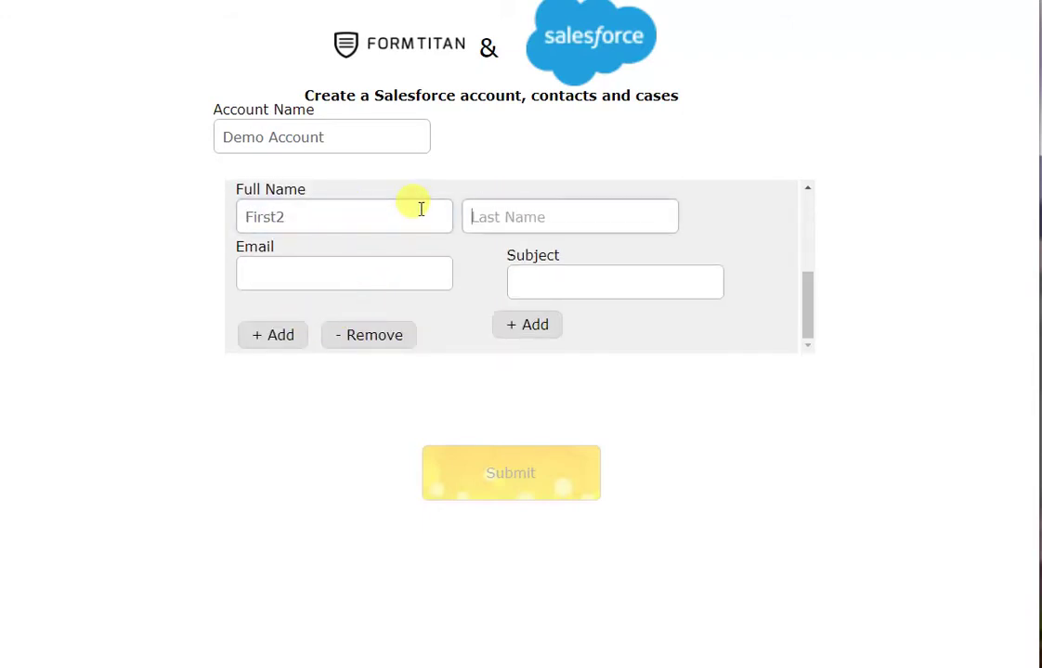
type("Last2")
key("Tab")
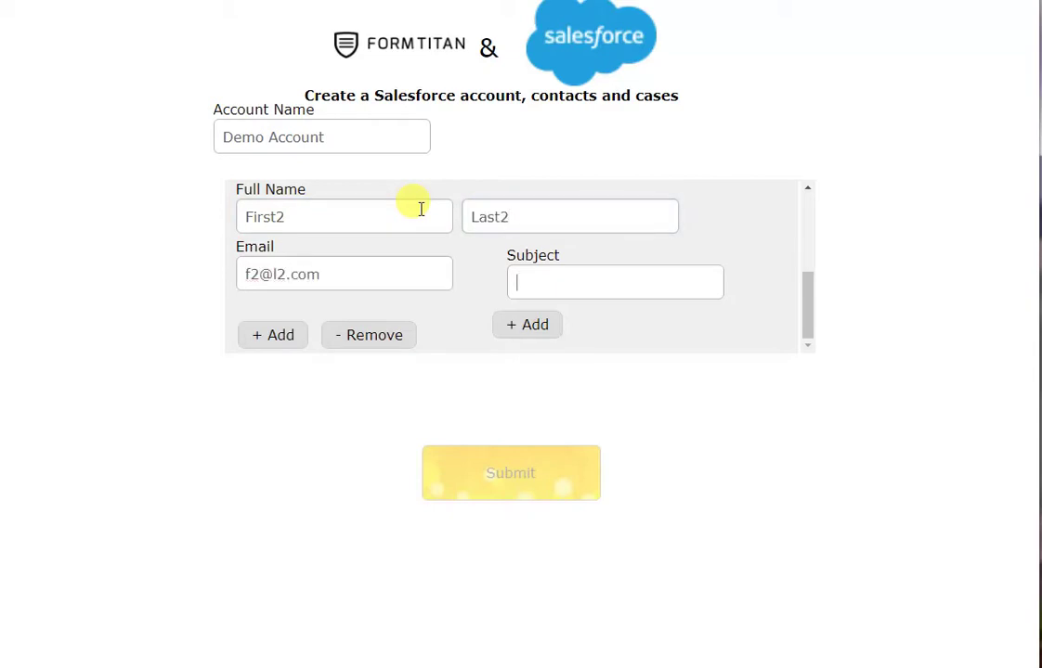
- Add a third contact named First3 Last3 and move to its email field
left_click(272, 338)
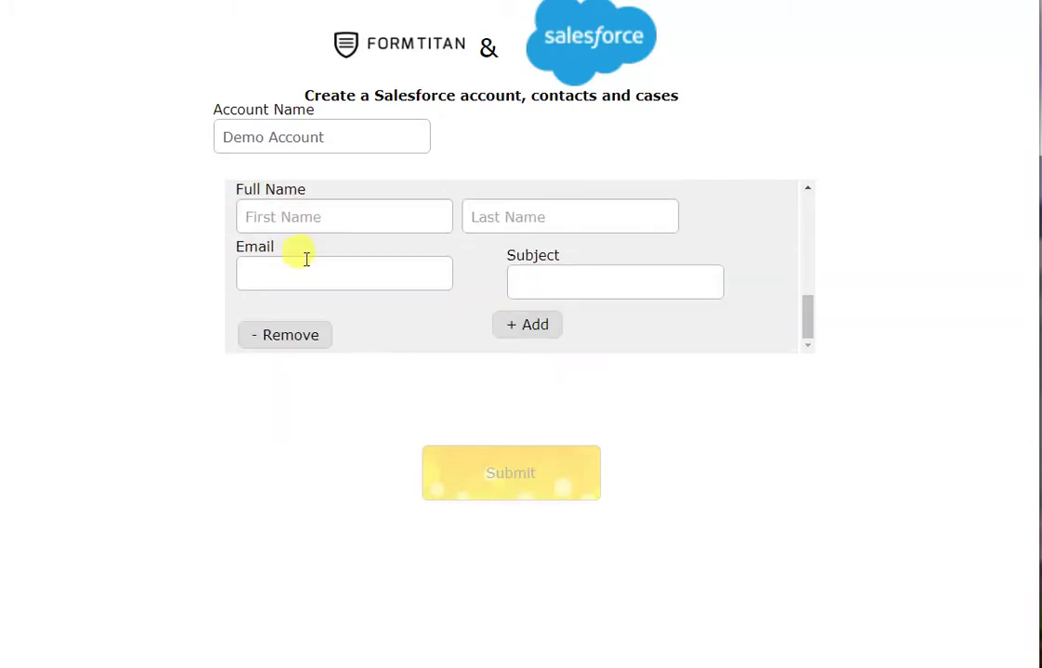
left_click(335, 223)
type("First3")
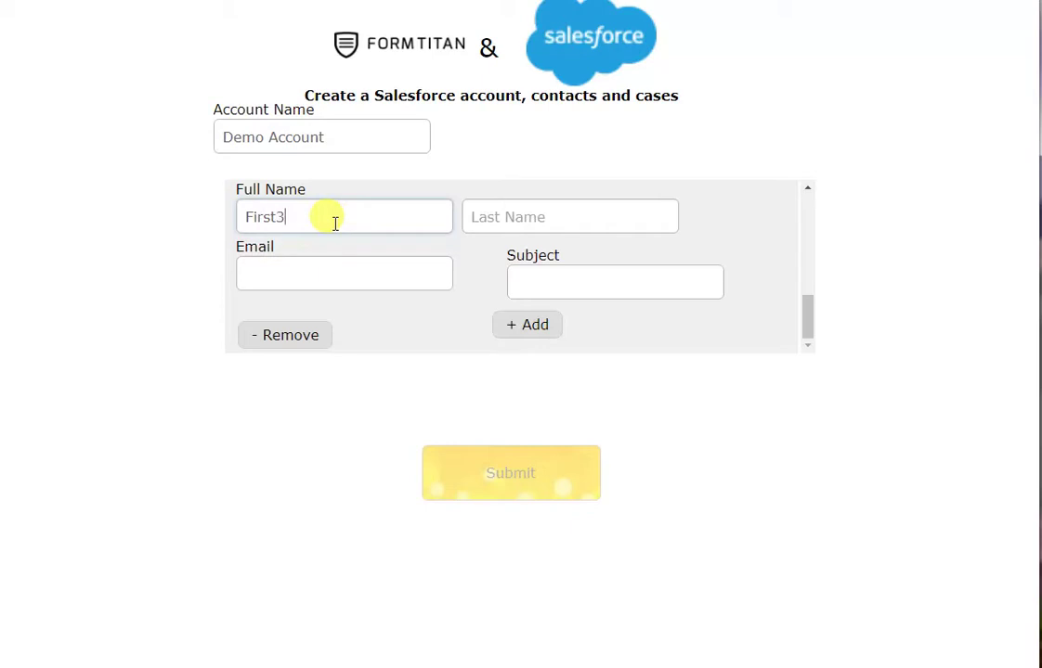
key("Tab")
type("L")
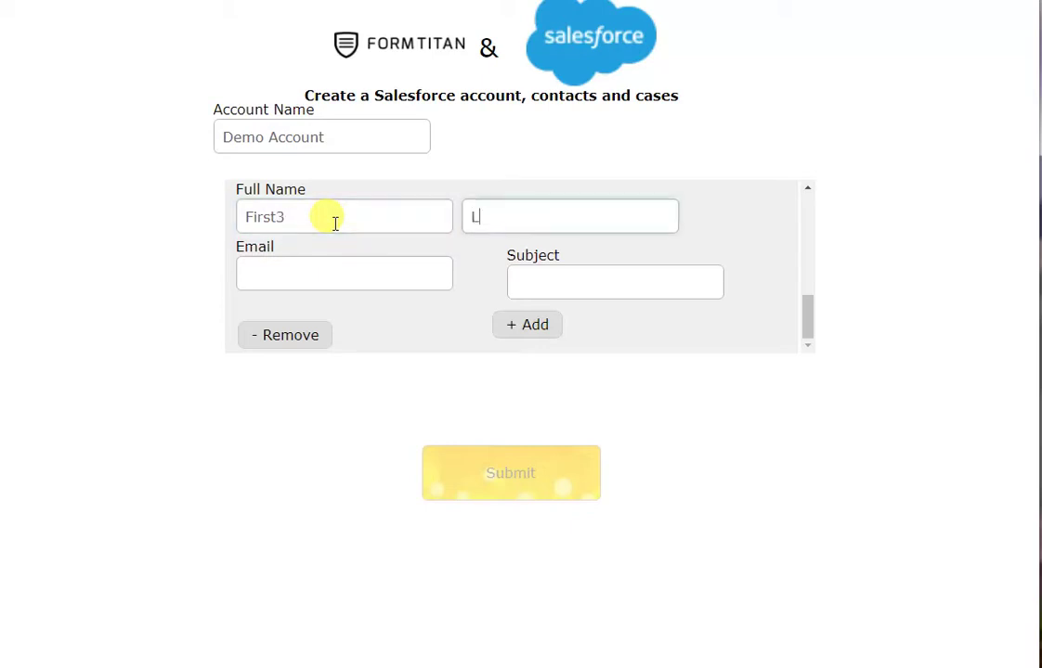
key("Tab")
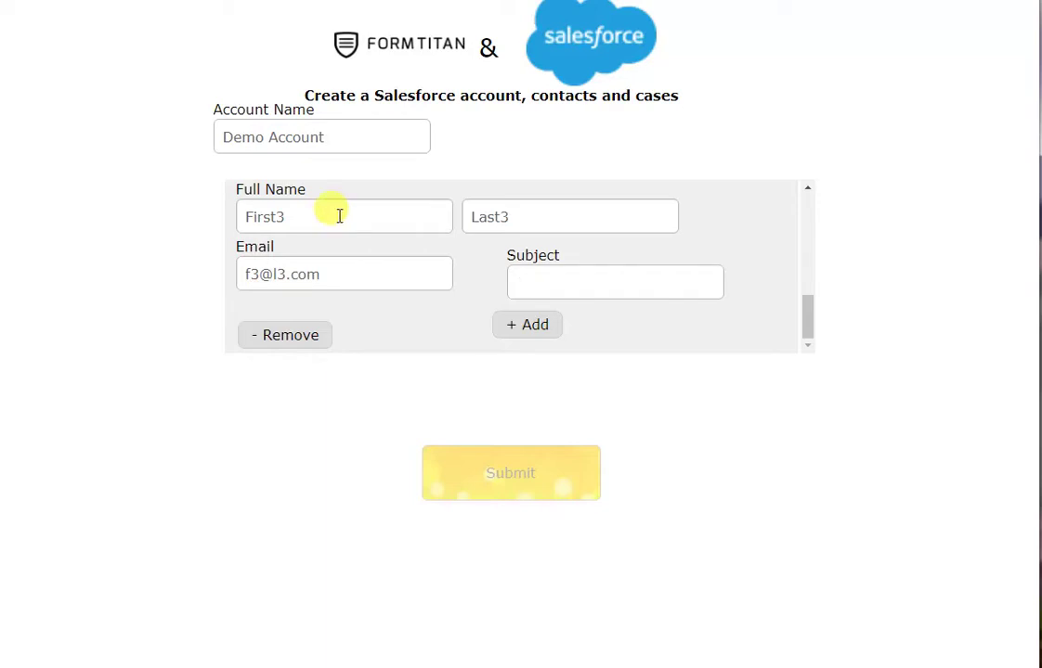
- Enter case subjects 4, 5, 6 and 7 for the third contact
type("4")
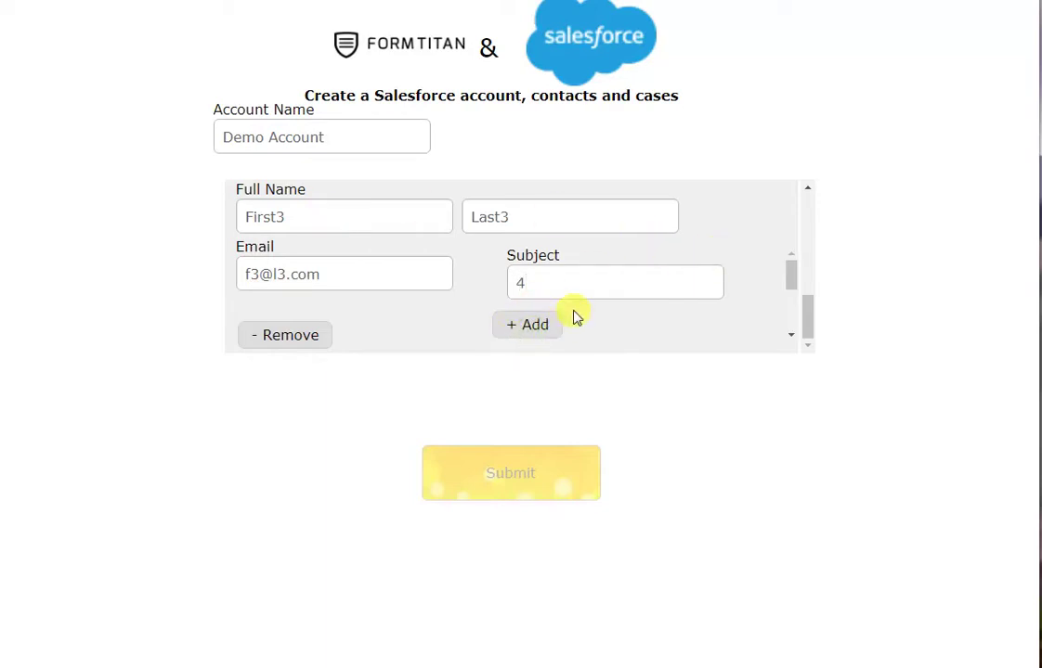
left_click(534, 325)
left_click(574, 286)
type("5")
left_click(537, 325)
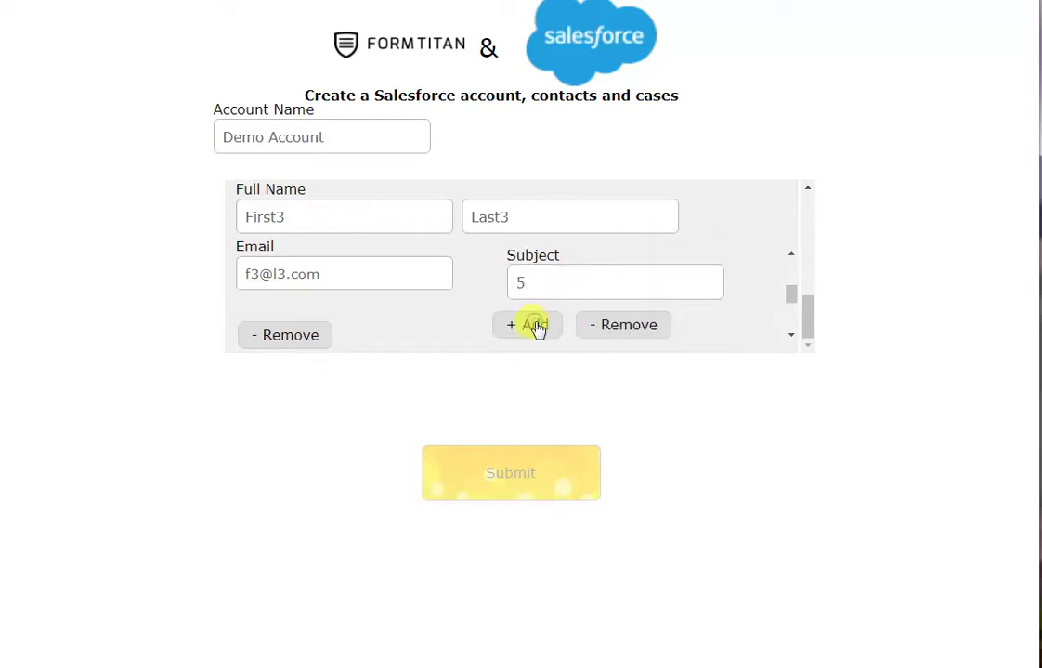
left_click(589, 287)
type("6")
left_click(533, 325)
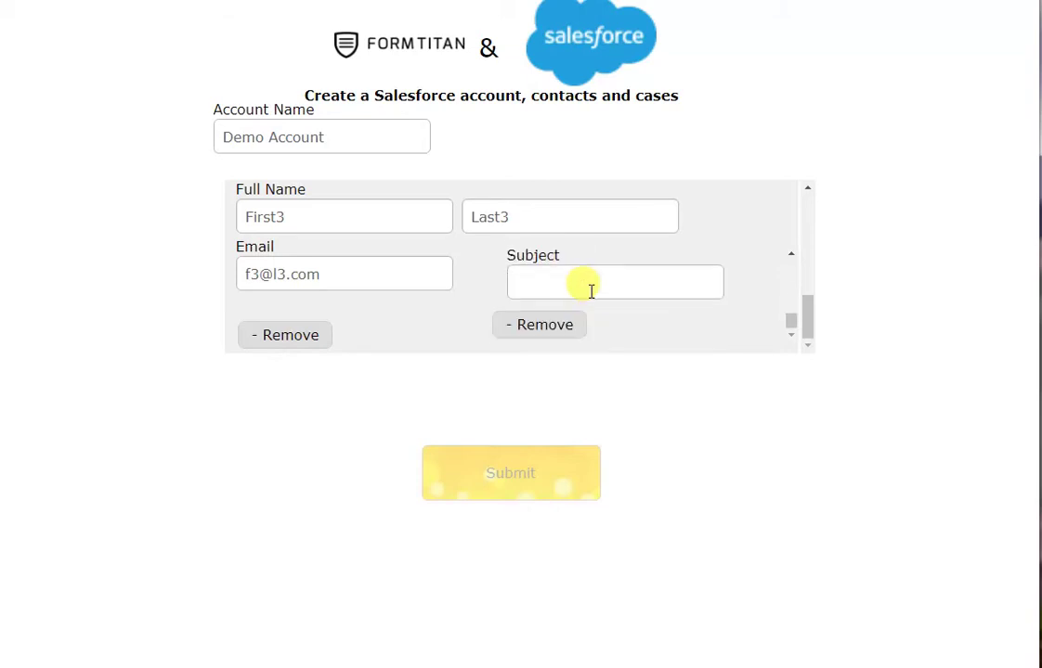
left_click(595, 283)
type("7")
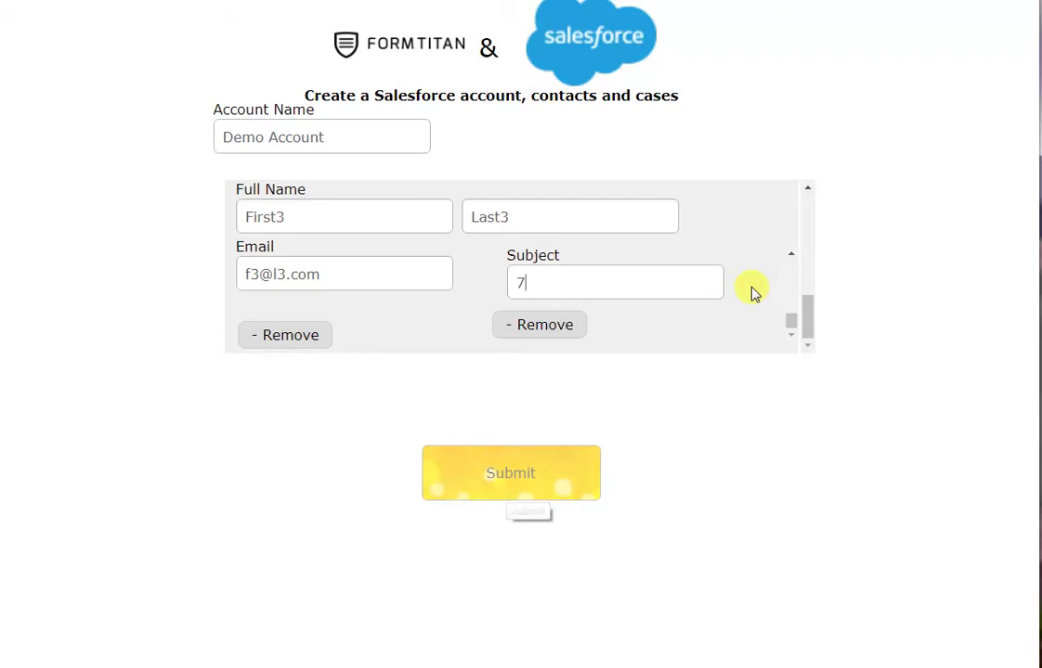
scroll(753, 291, "up", 3)
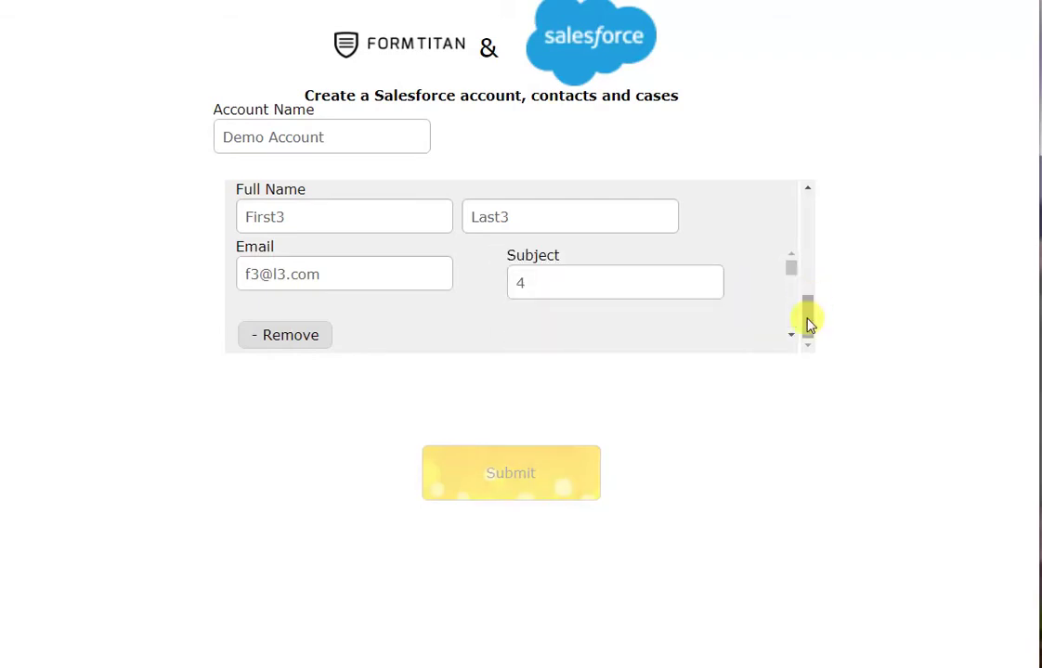
mouse_move(813, 318)
left_mouse_down()
mouse_move(818, 226)
mouse_move(813, 335)
left_mouse_up()
left_click_drag(792, 268, 793, 328)
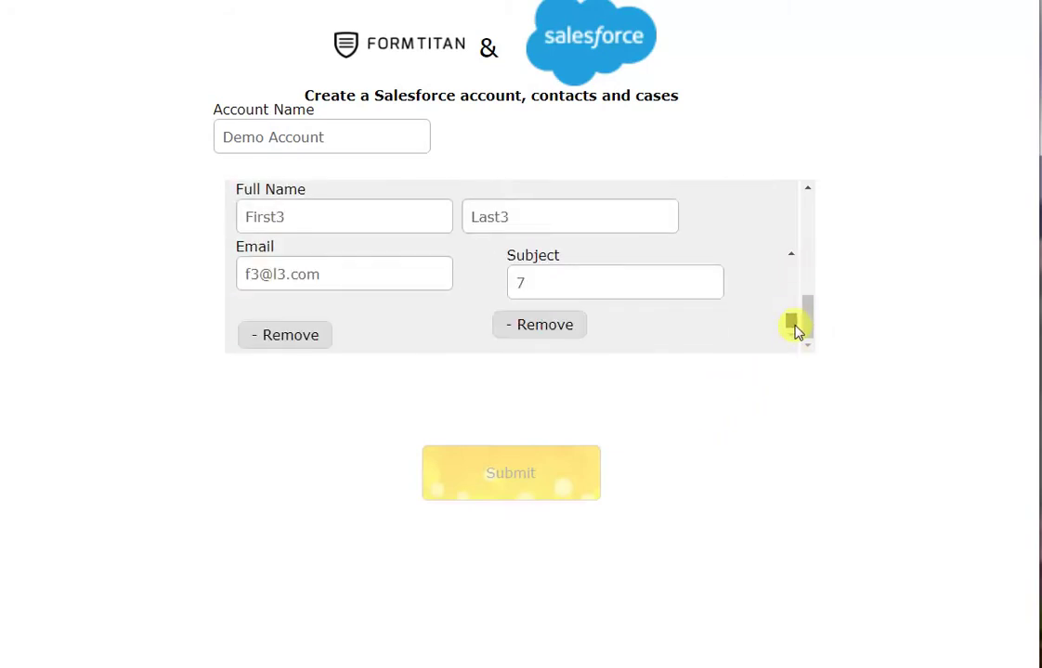
- Submit the form and open the new Demo Account record in Salesforce
left_click(530, 475)
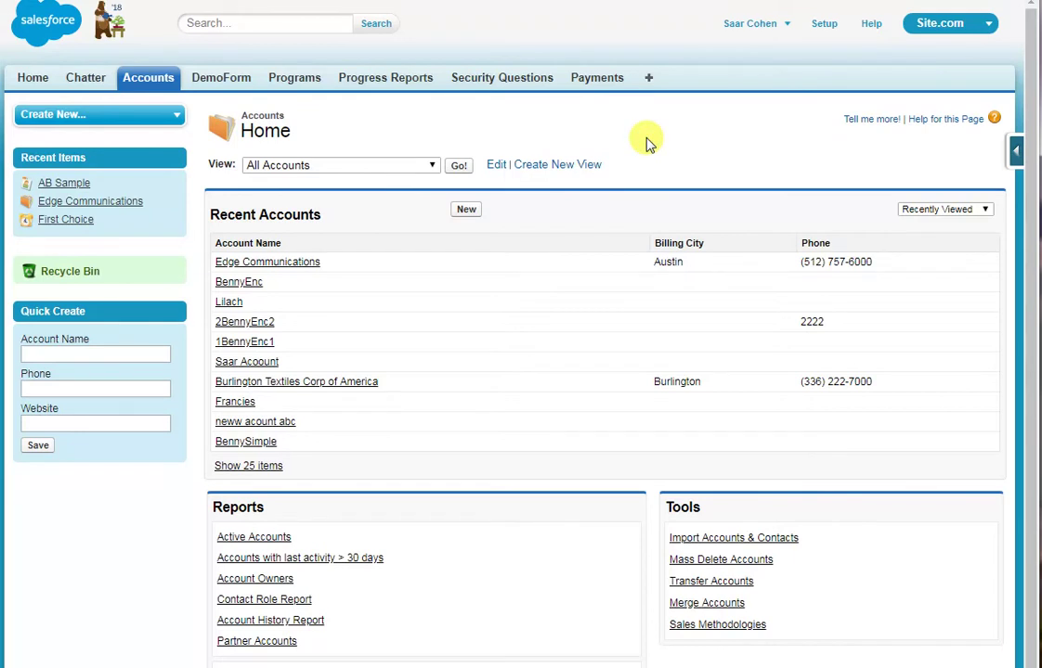
key("F5")
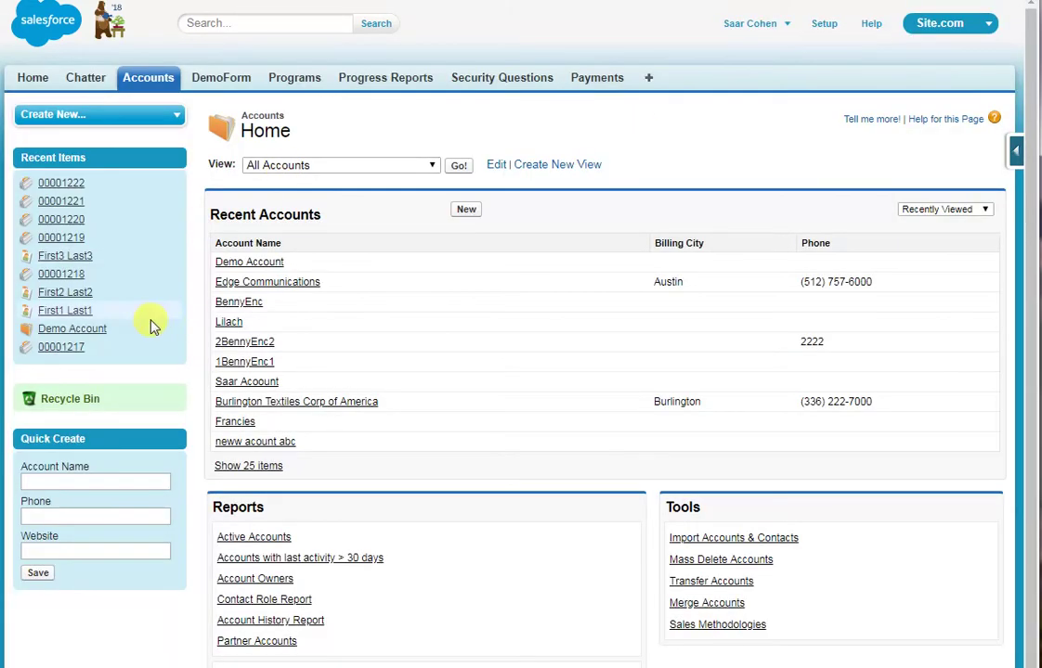
left_click(89, 330)
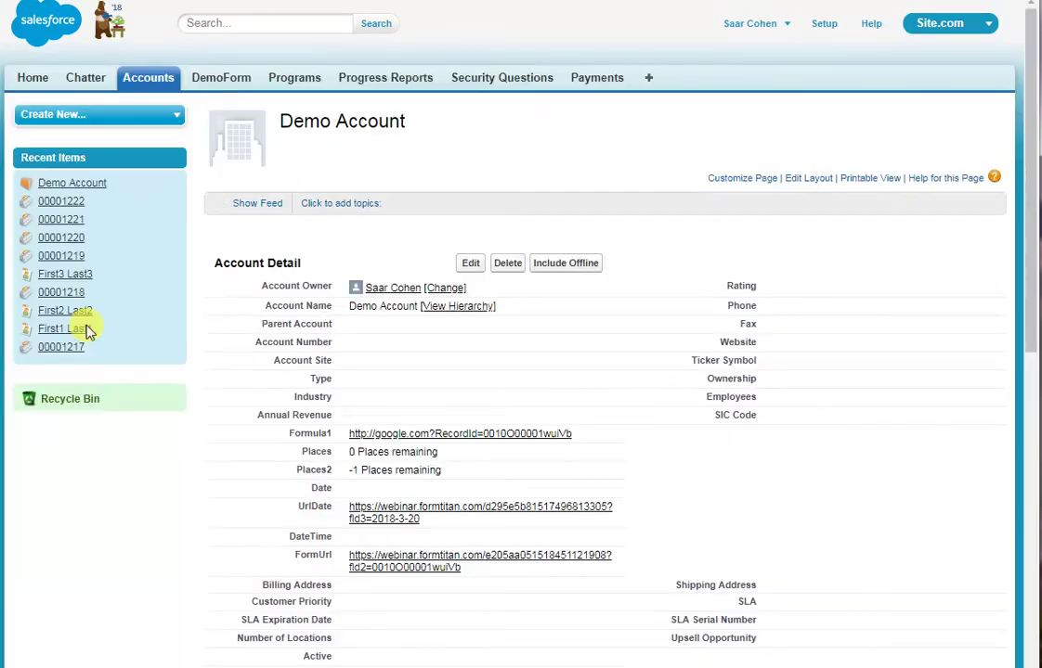
- Show the Demo Account's three contacts and all seven cases, subjects 1 through 7
scroll(407, 395, "down", 5)
scroll(405, 397, "down", 1)
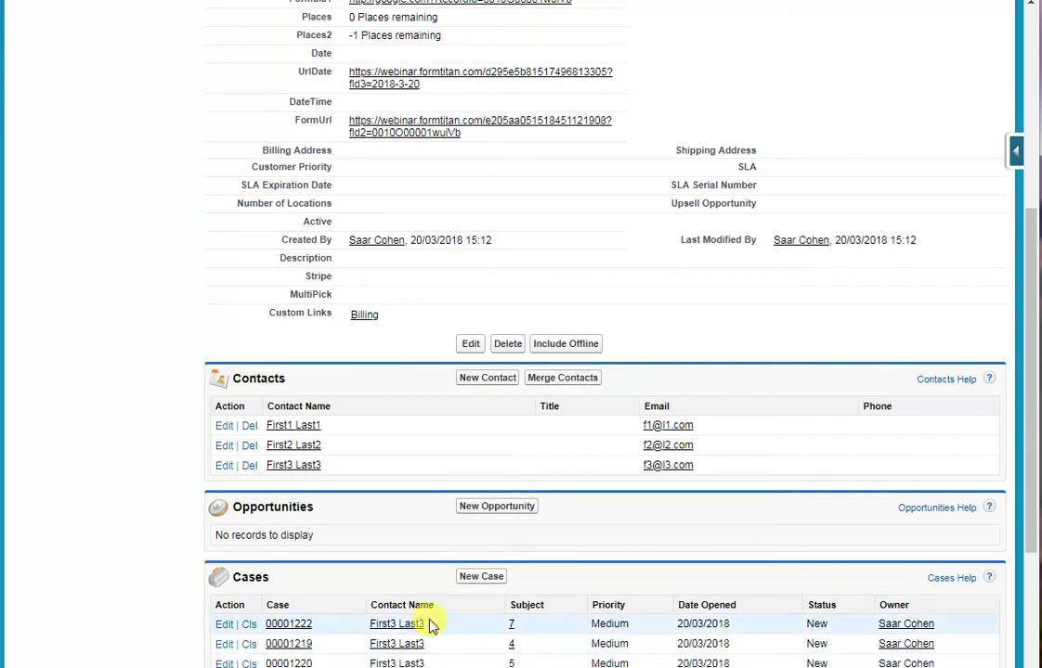
scroll(427, 624, "down", 1)
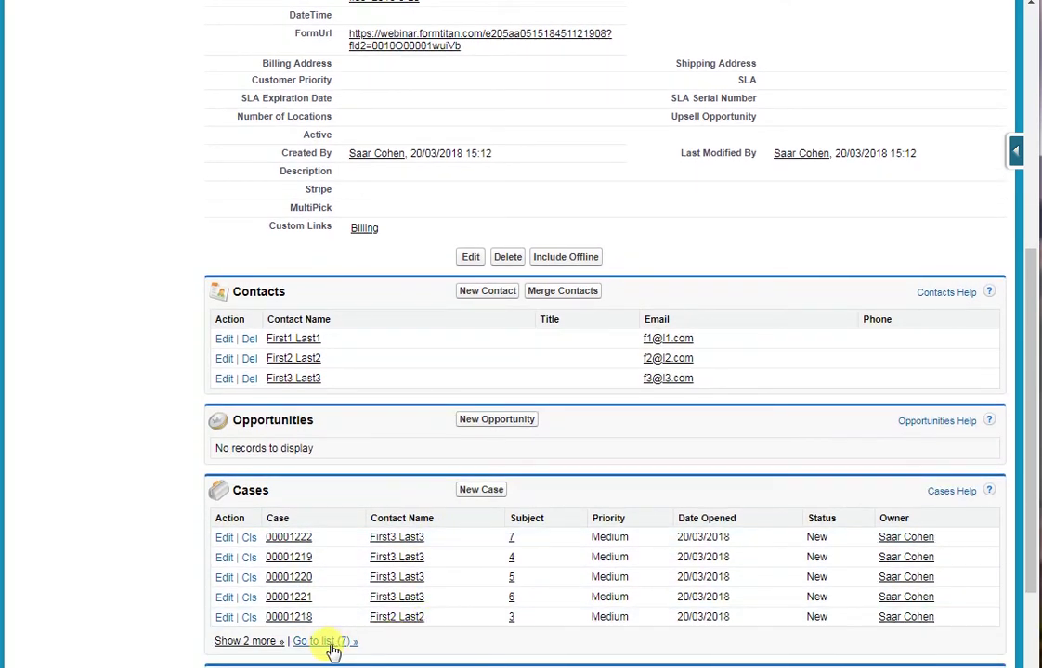
left_click(255, 651)
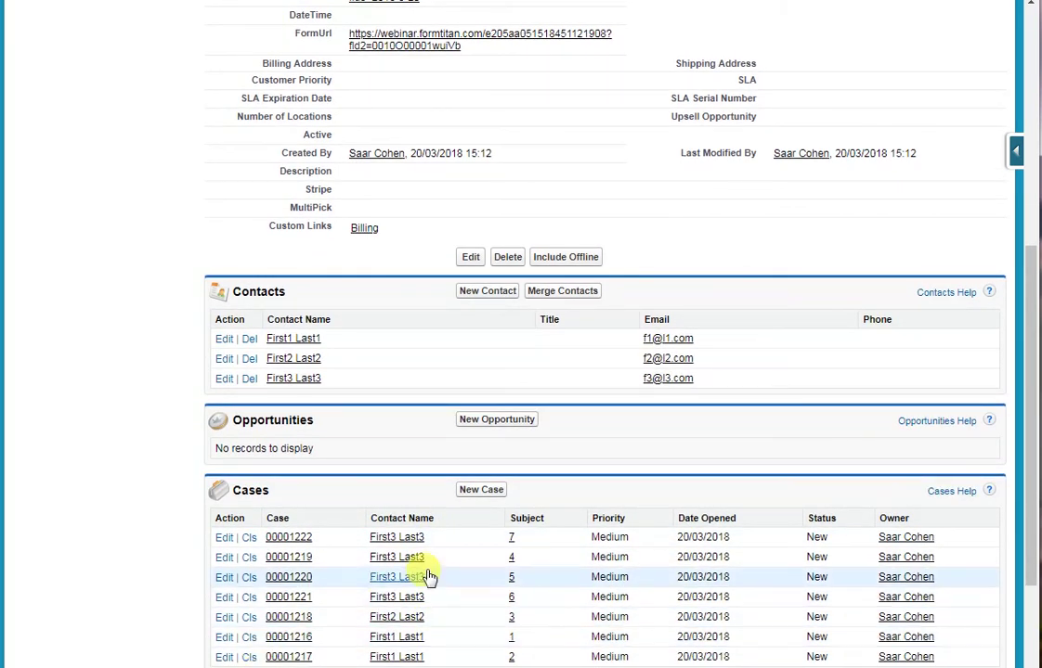
scroll(465, 585, "down", 1)
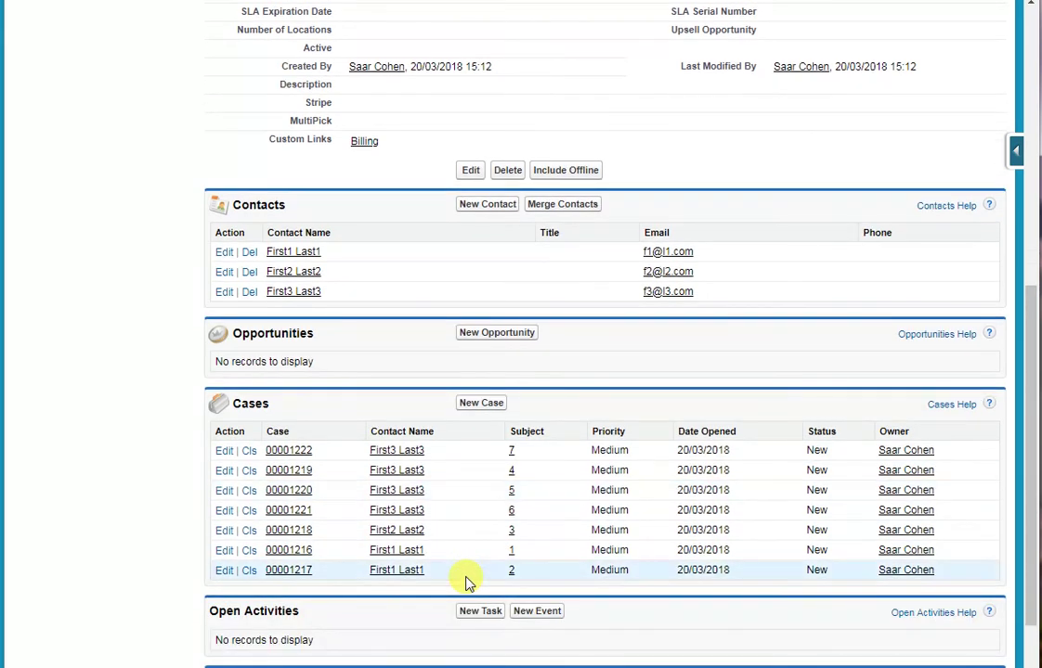